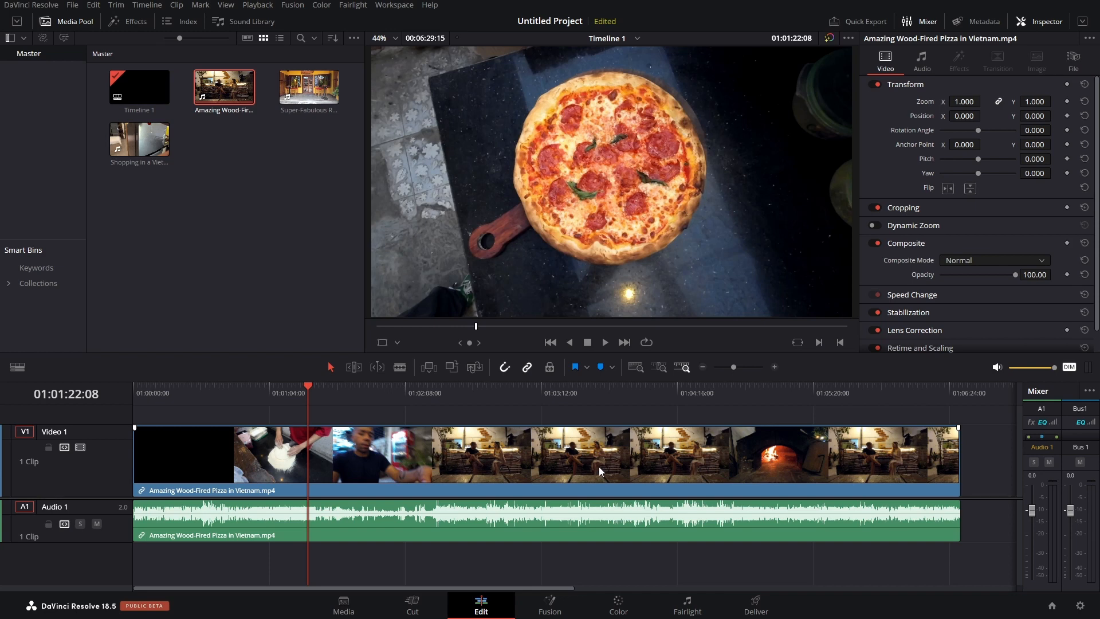
scroll(678, 458, "up", 3)
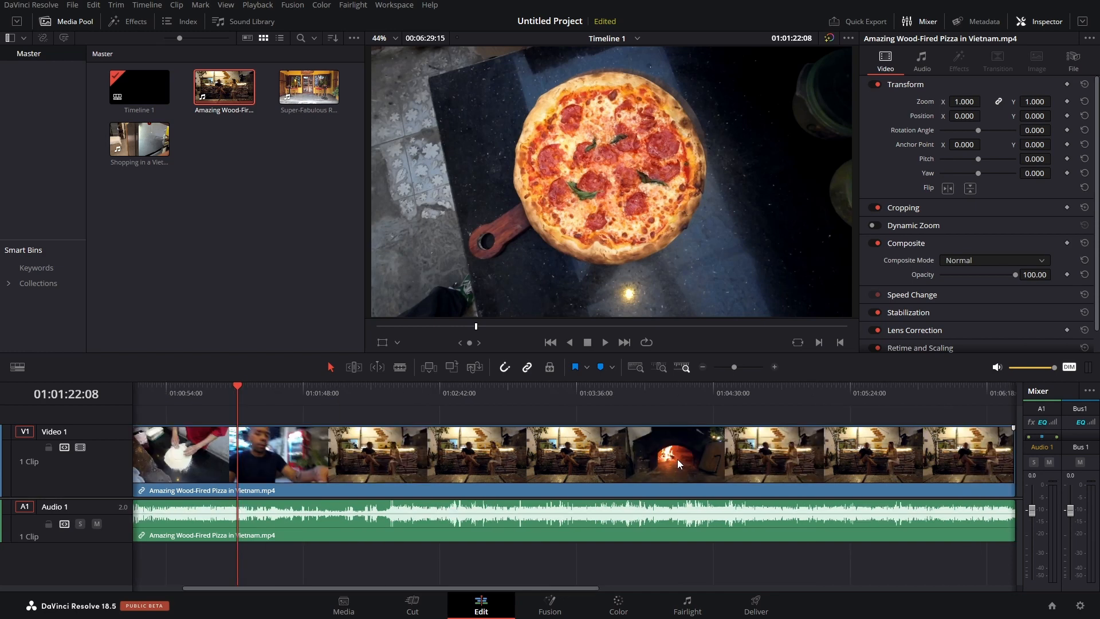
scroll(678, 459, "up", 2)
scroll(675, 460, "down", 3)
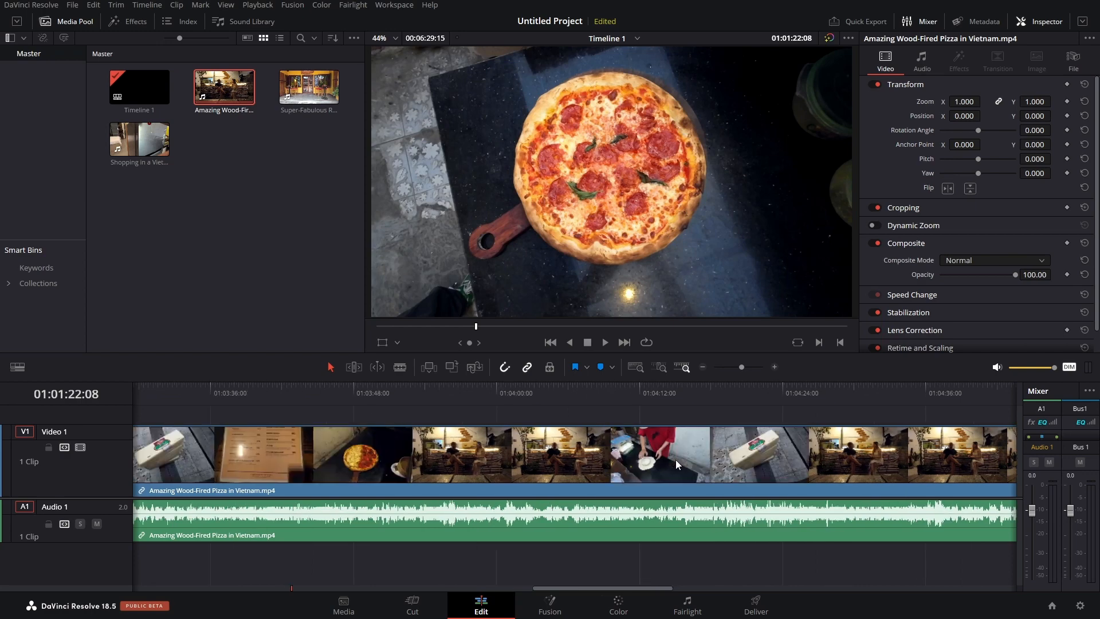
scroll(676, 461, "down", 2)
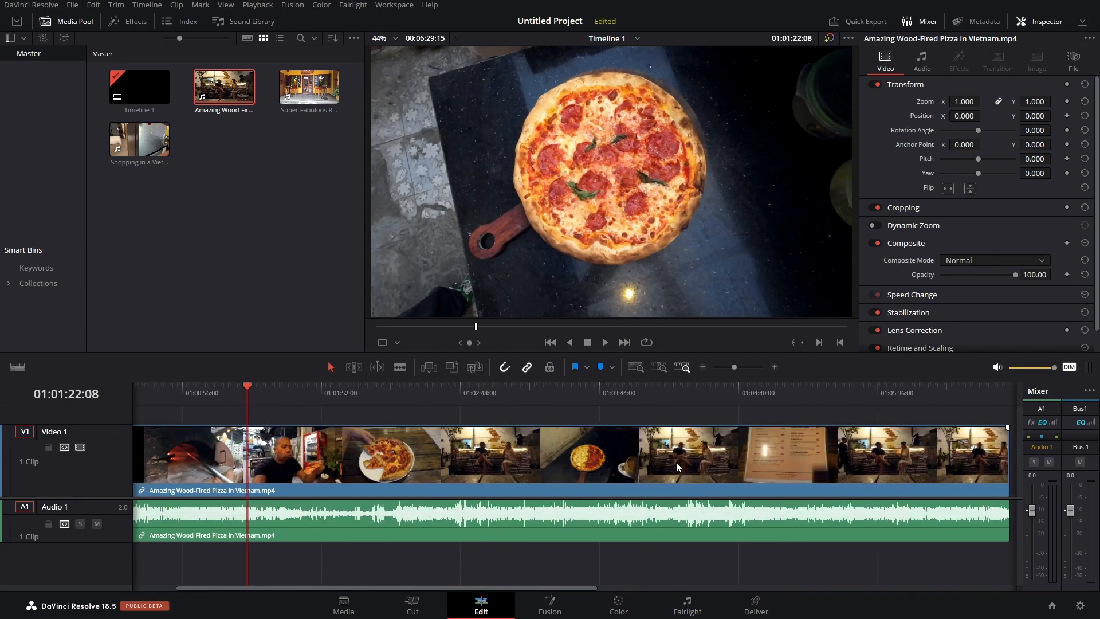
scroll(818, 459, "up", 2)
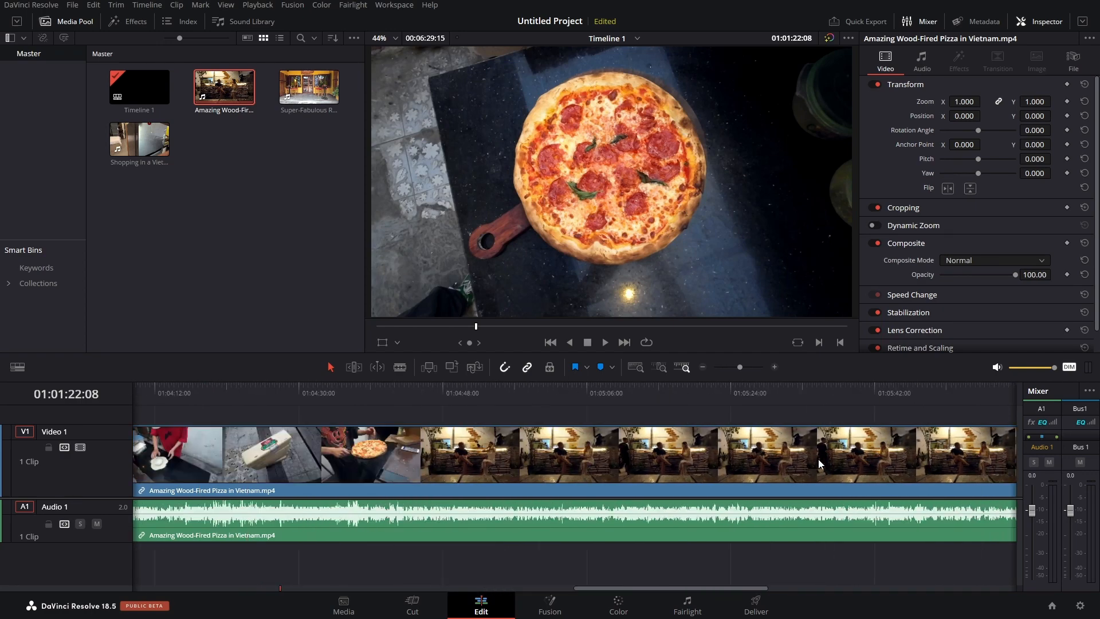
scroll(818, 459, "down", 3)
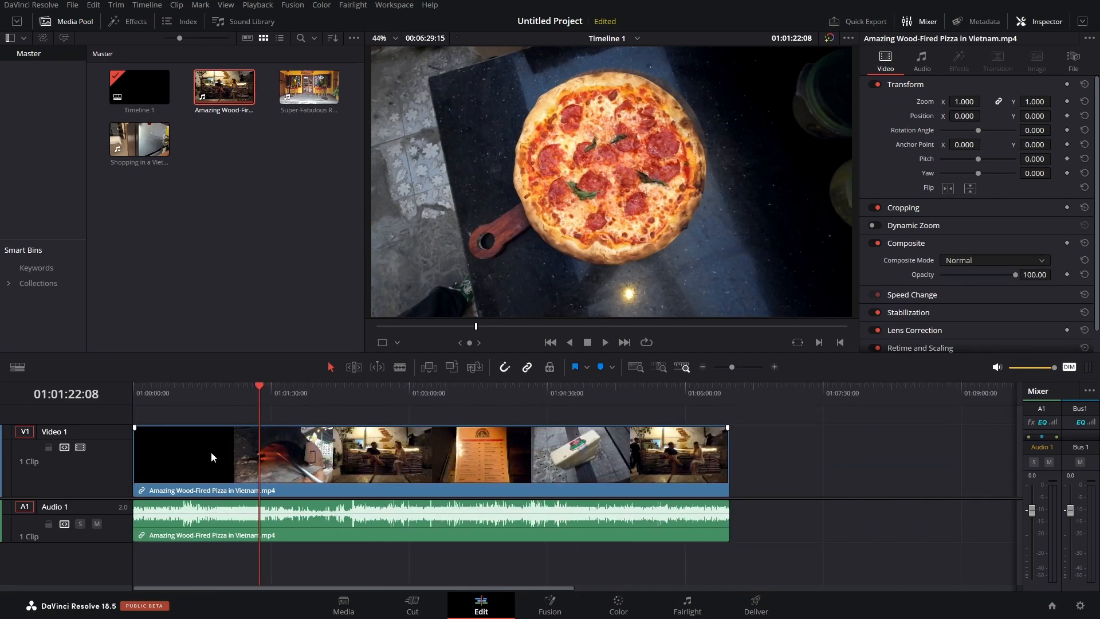
scroll(177, 459, "up", 2)
scroll(178, 459, "up", 2)
scroll(181, 459, "up", 2)
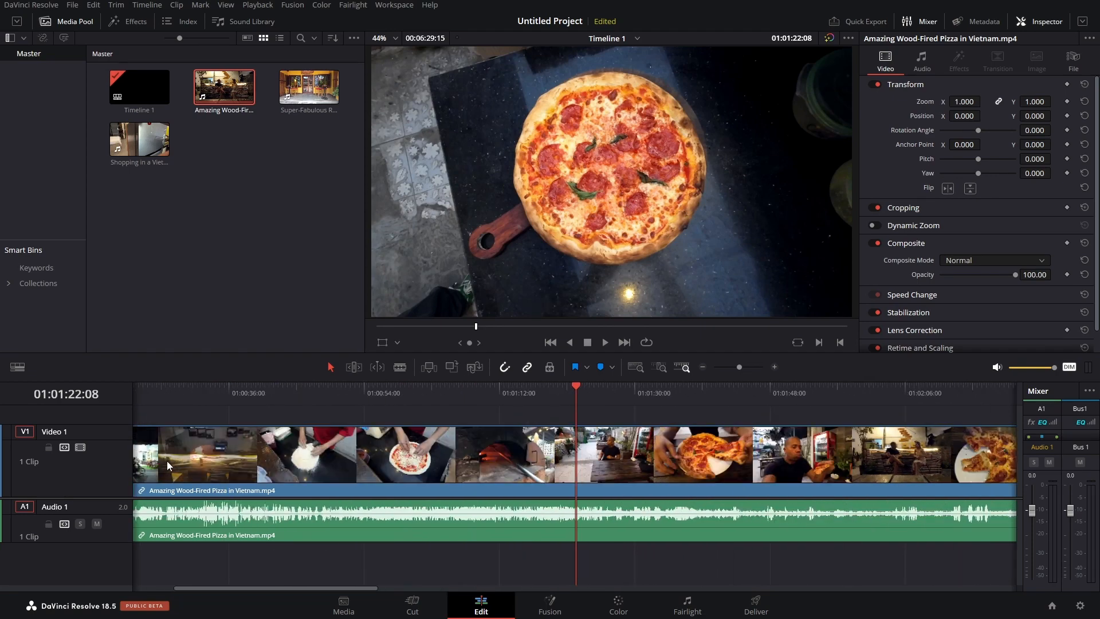
scroll(167, 461, "up", 2)
scroll(169, 459, "up", 2)
scroll(171, 458, "up", 1)
scroll(171, 459, "down", 1)
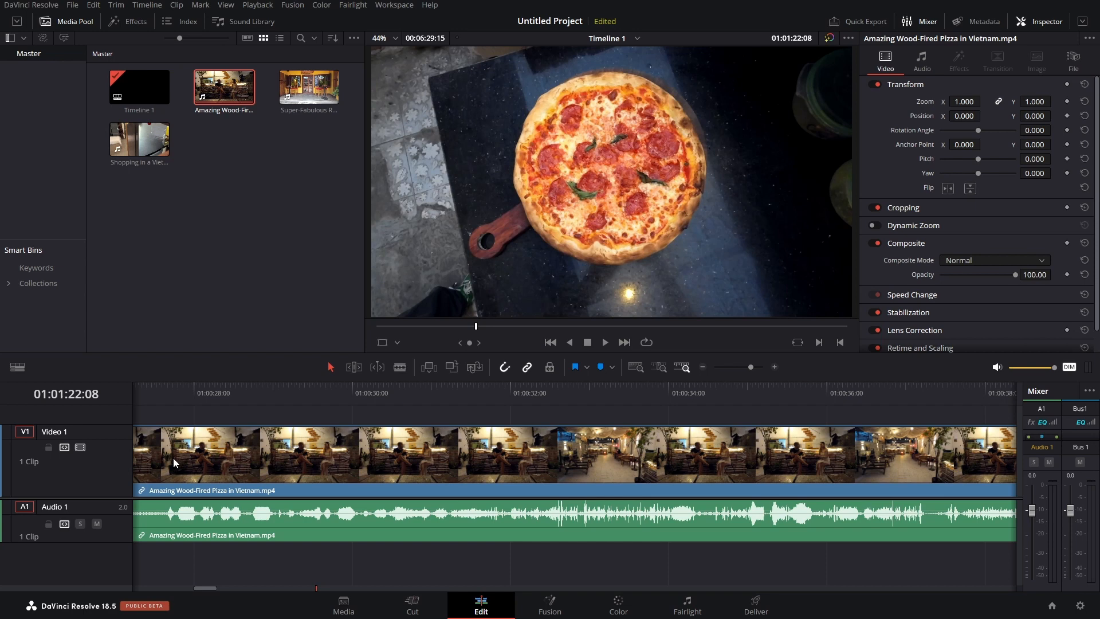
scroll(173, 457, "down", 1)
scroll(176, 456, "down", 1)
scroll(185, 457, "down", 2)
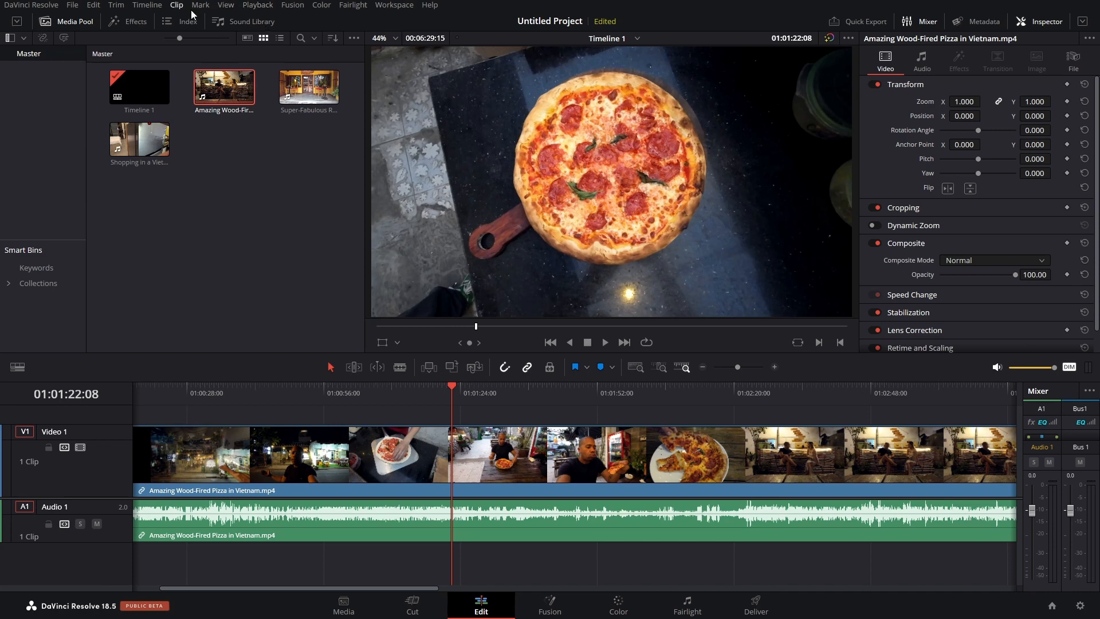
Step: Uncheck Zoom Around Mouse Pointer in the View menu
left_click(228, 6)
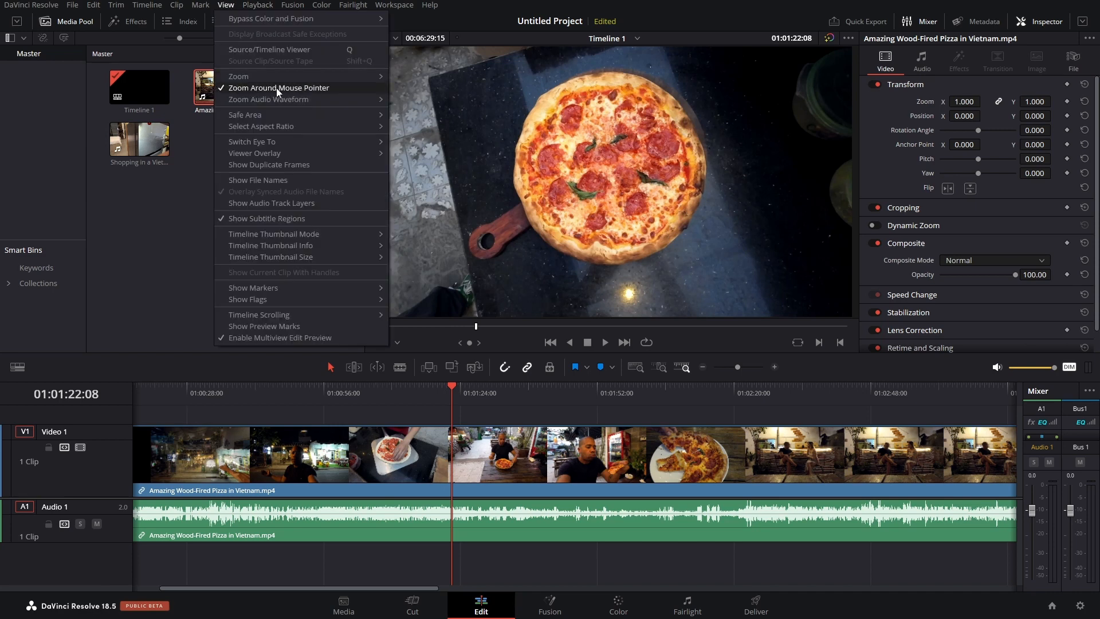
left_click(304, 88)
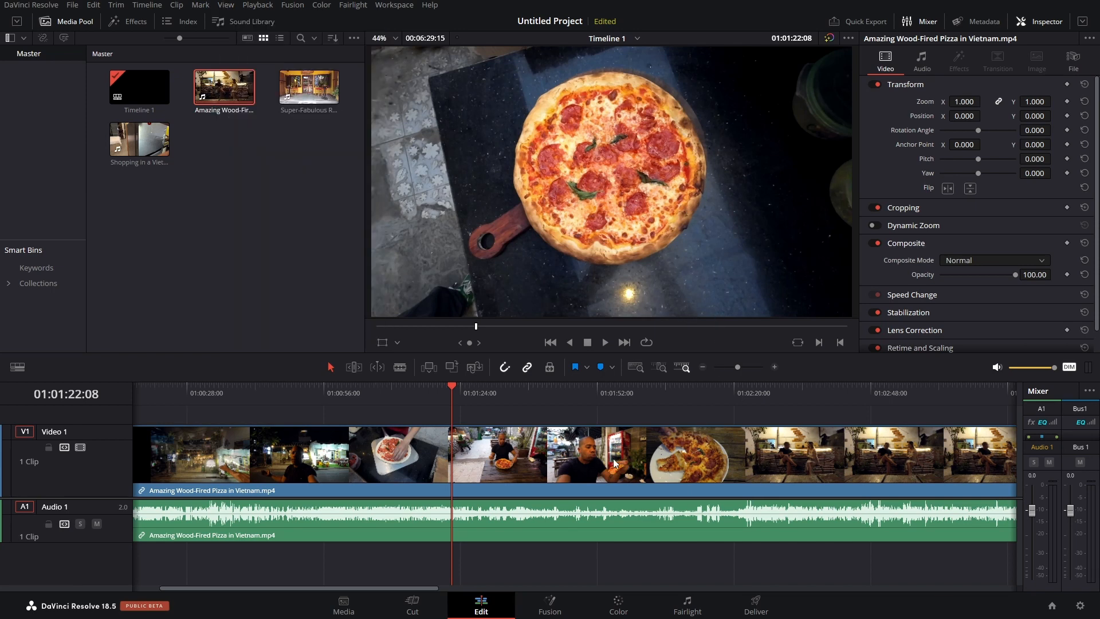
scroll(624, 453, "up", 2)
scroll(624, 452, "down", 1)
scroll(625, 453, "down", 1)
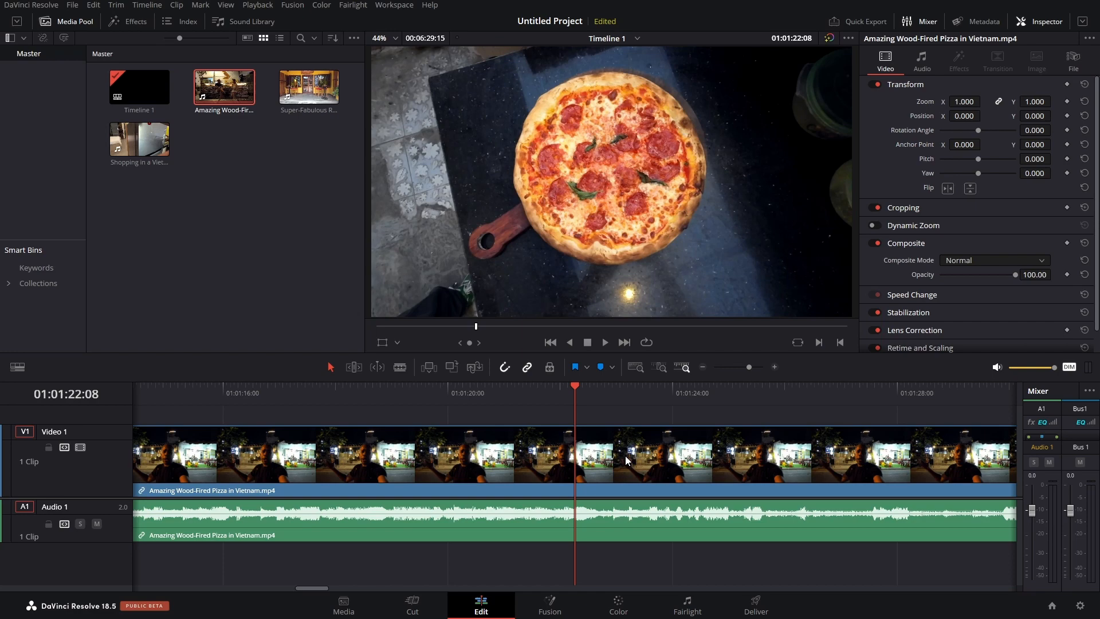
scroll(625, 456, "down", 1)
scroll(625, 454, "down", 1)
scroll(626, 454, "down", 1)
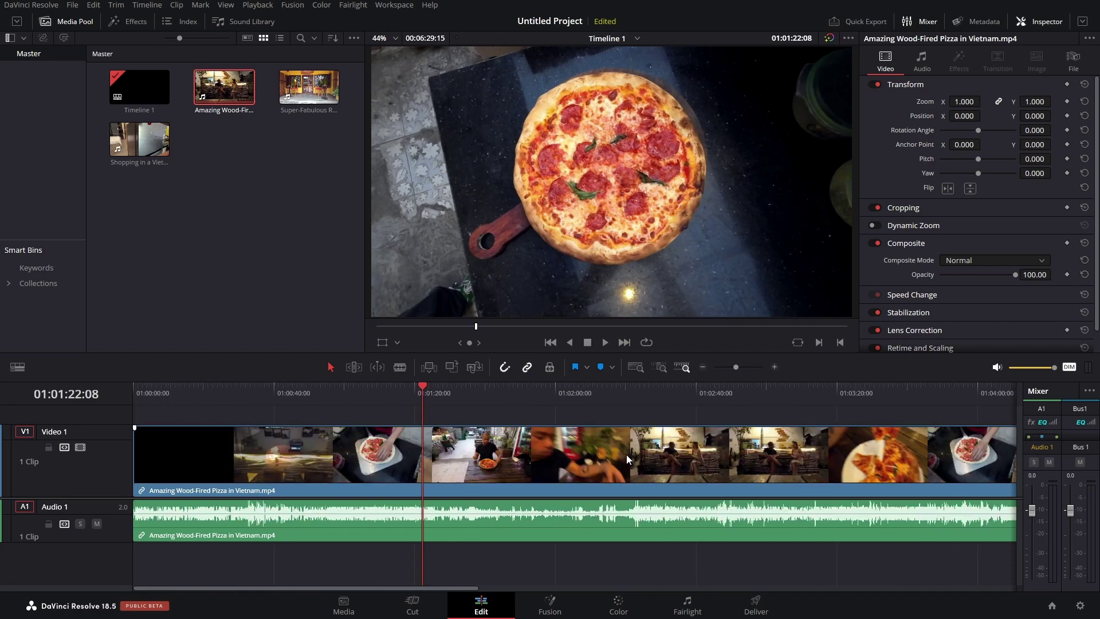
Step: Reposition the playhead on the ruler to 01:03:09:05 and then 01:02:22:26 while zooming
left_click(798, 392)
scroll(894, 458, "up", 1)
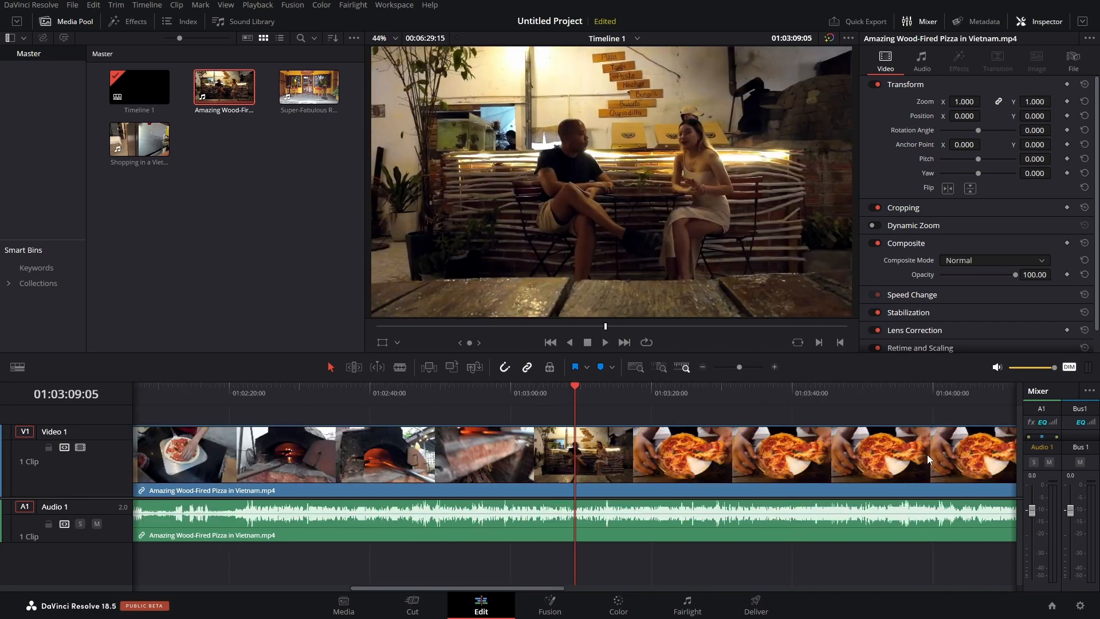
scroll(894, 460, "down", 2)
scroll(894, 460, "down", 2)
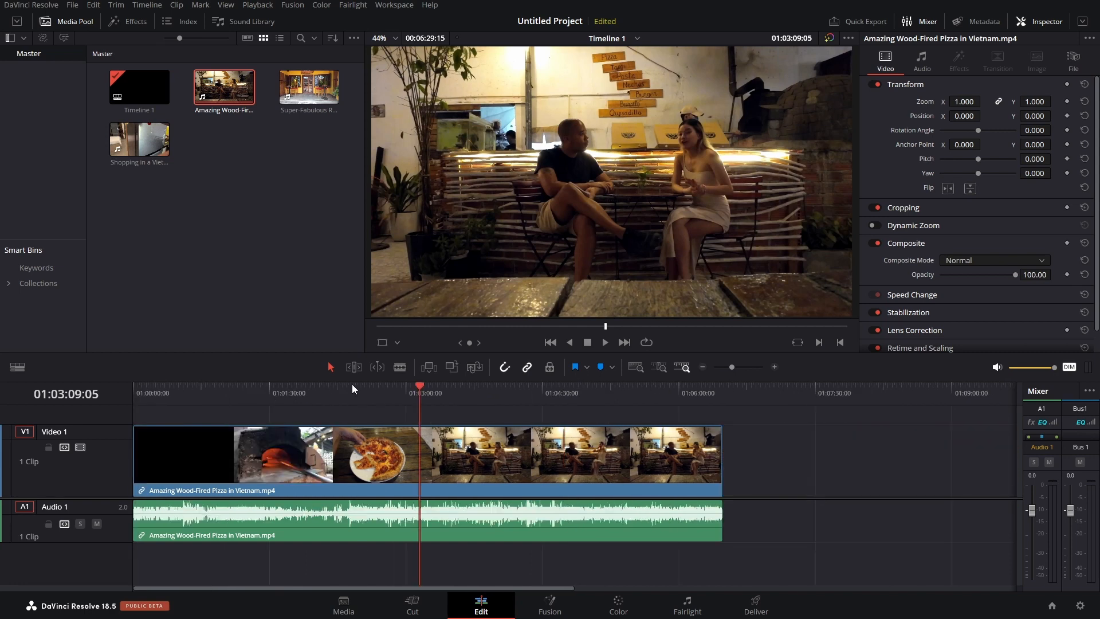
left_click(350, 388)
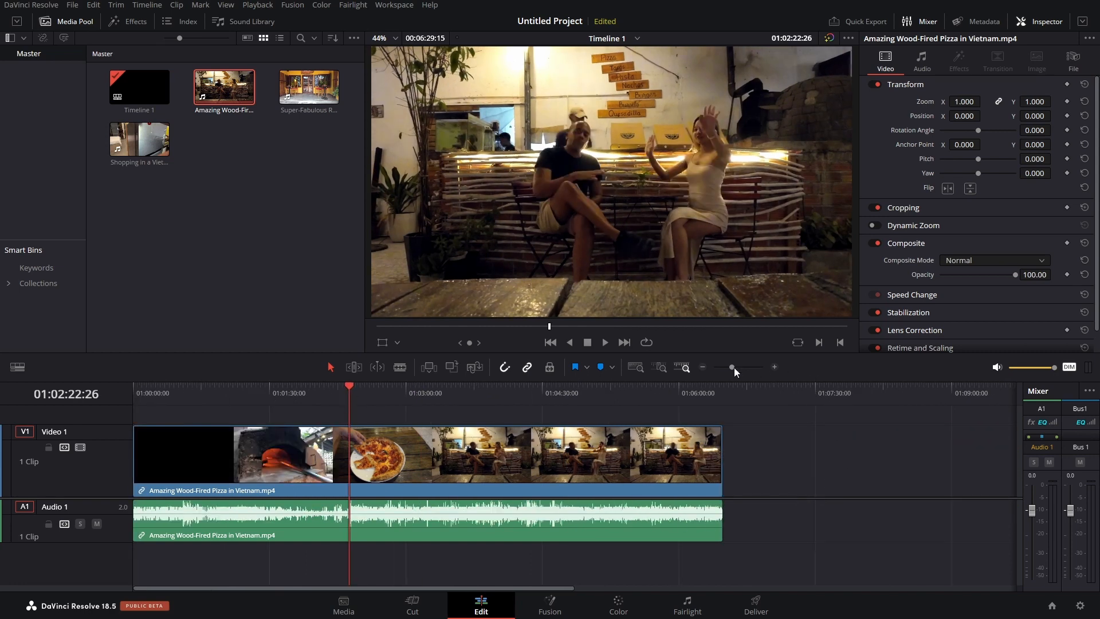
Step: Use the zoom slider to frame the clip and park the playhead on the dough-pressing shot at 01:00:50:18
left_click_drag(731, 368, 745, 367)
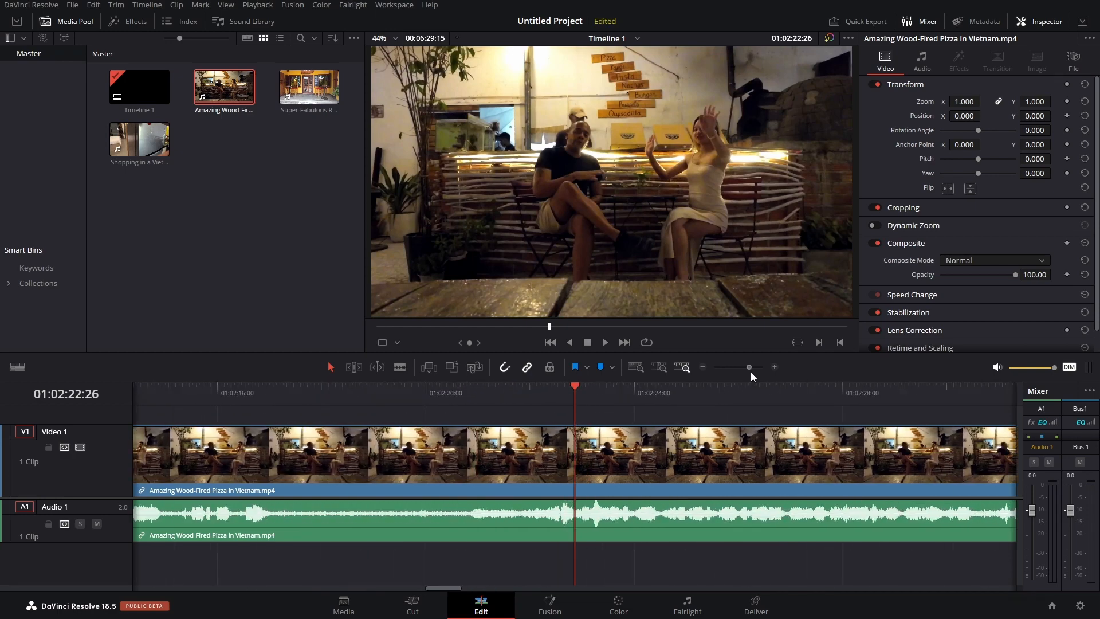
left_click_drag(745, 367, 727, 368)
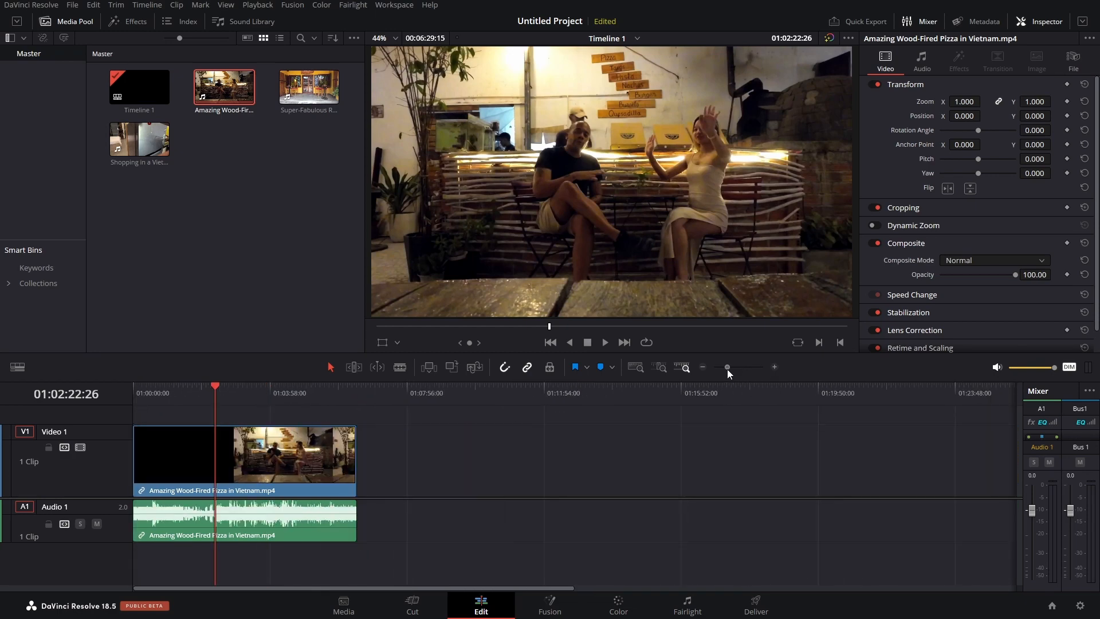
left_click(159, 392)
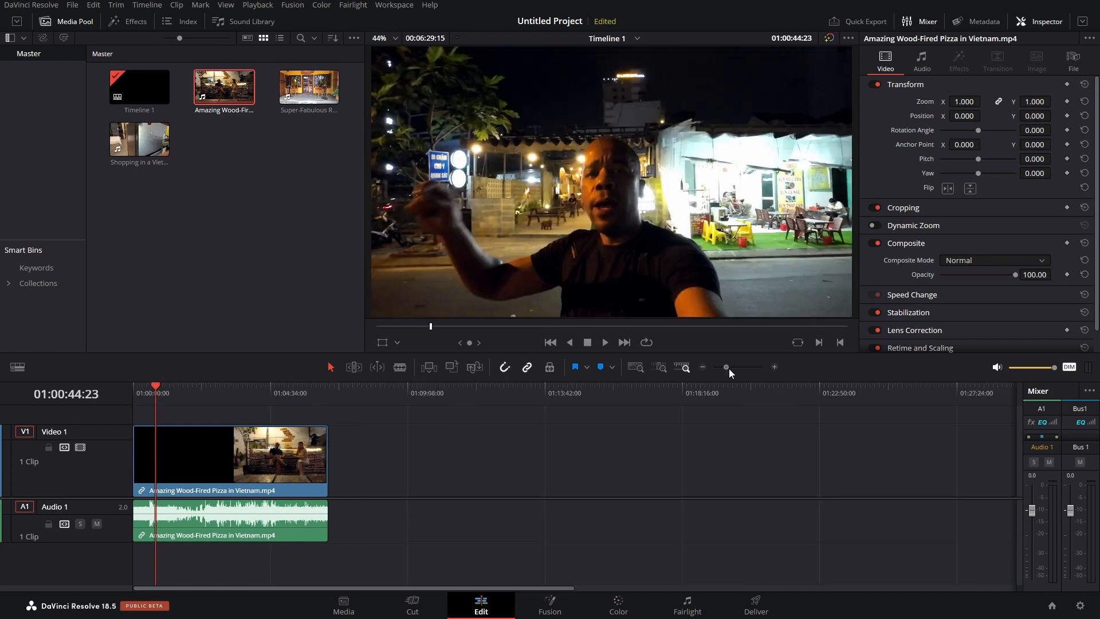
left_click_drag(728, 367, 746, 369)
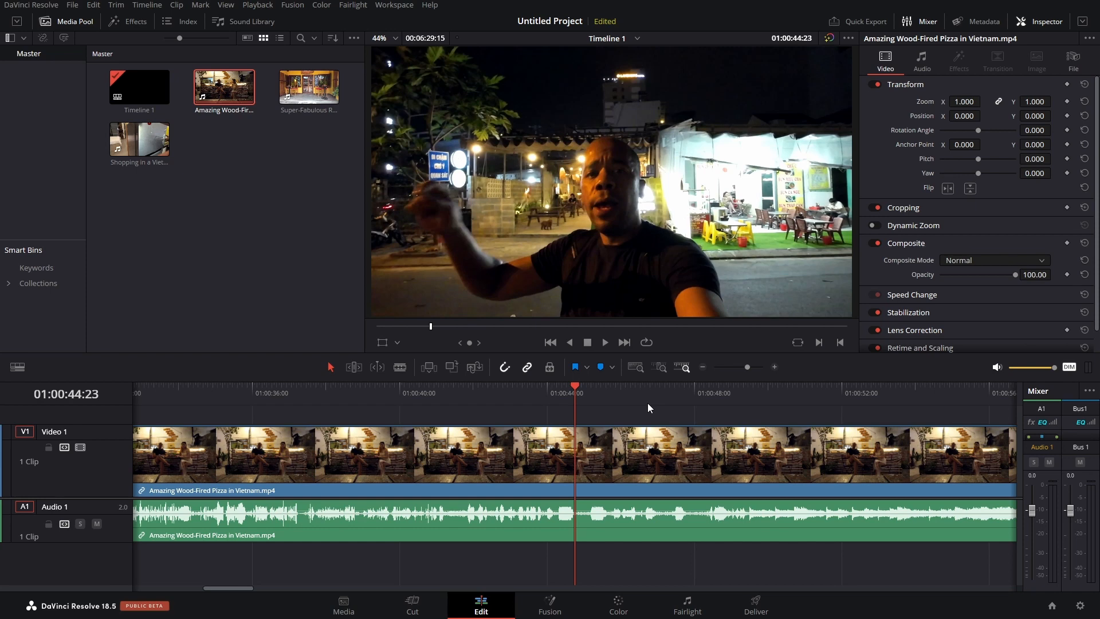
left_click(789, 390)
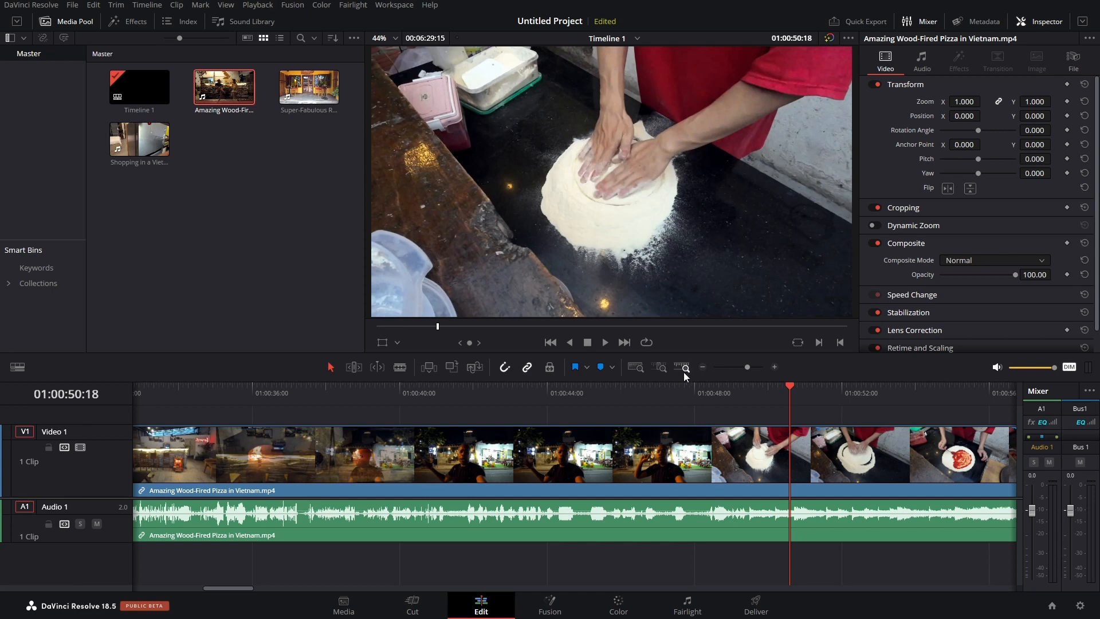
Step: Use Full Extent Zoom to fit the whole pizza clip edge to edge in the timeline
left_click(635, 367)
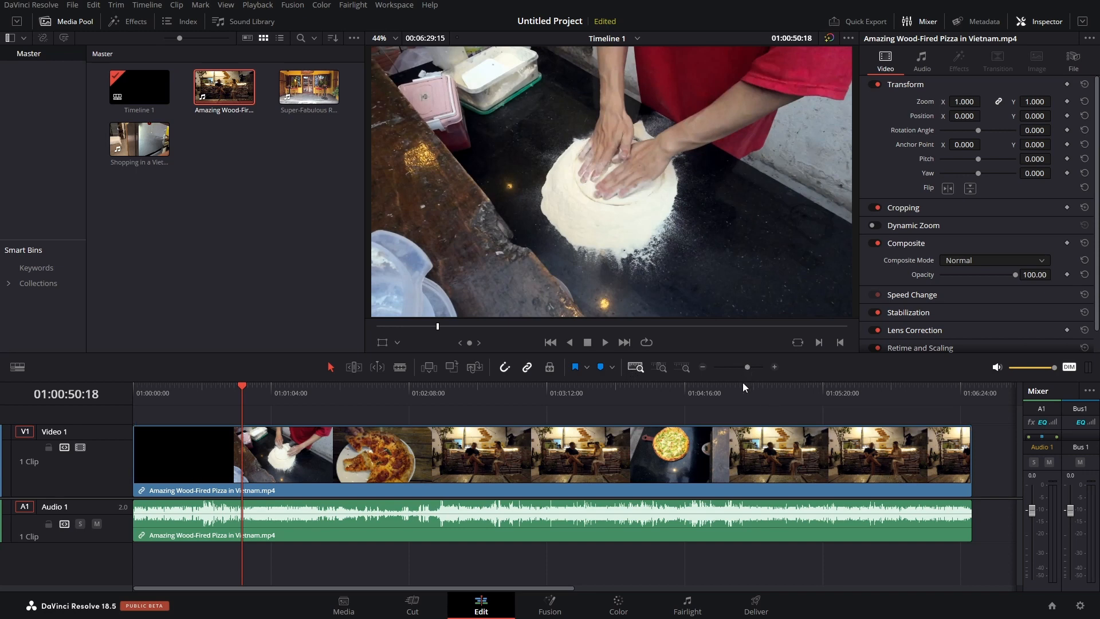
scroll(669, 459, "up", 2)
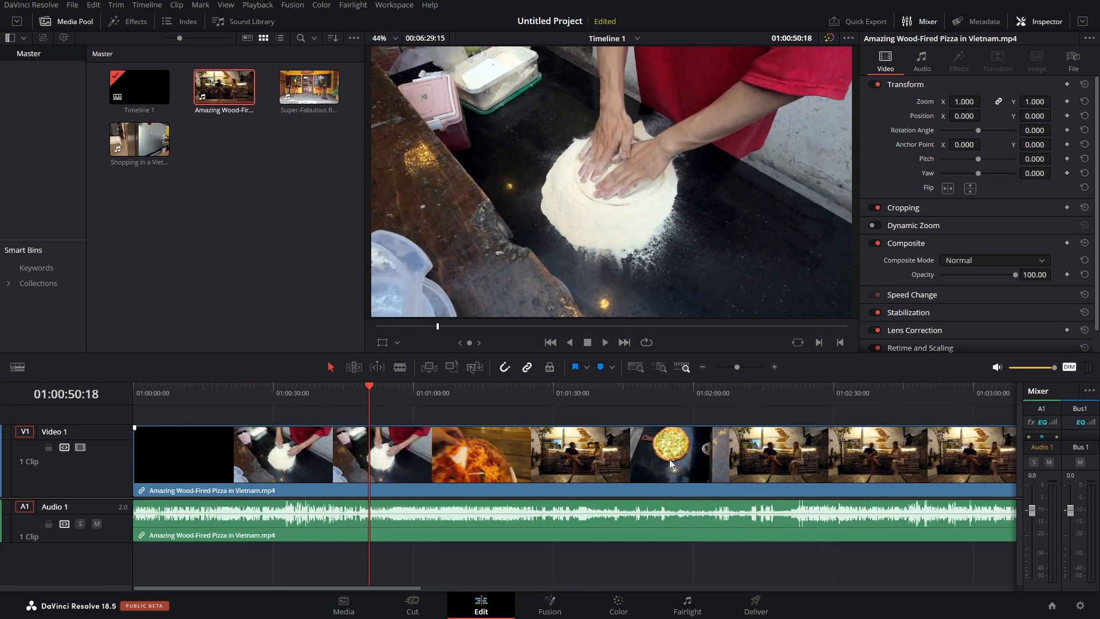
scroll(670, 459, "up", 3)
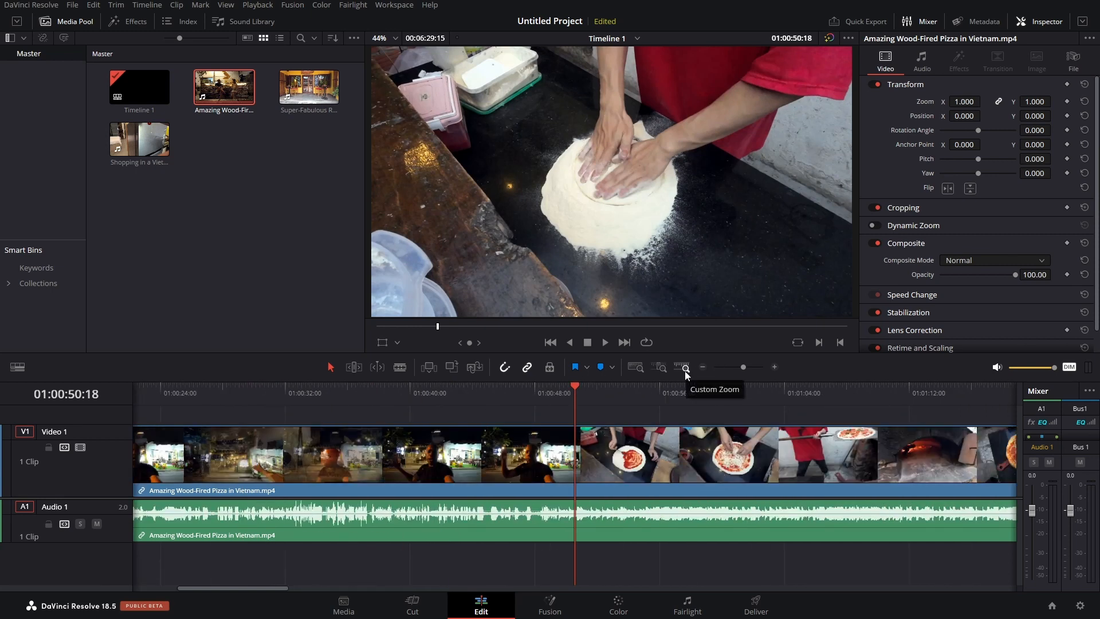
left_click(639, 369)
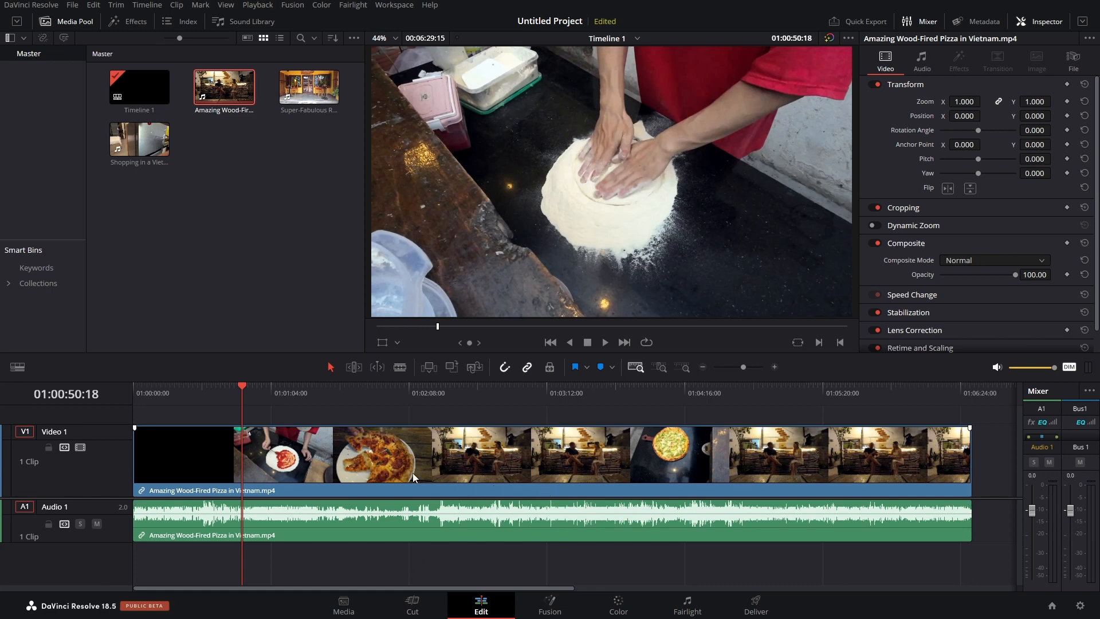
Step: Split the pizza clip twice with Ctrl+B around the oven shot and delete the middle piece
left_click(290, 389)
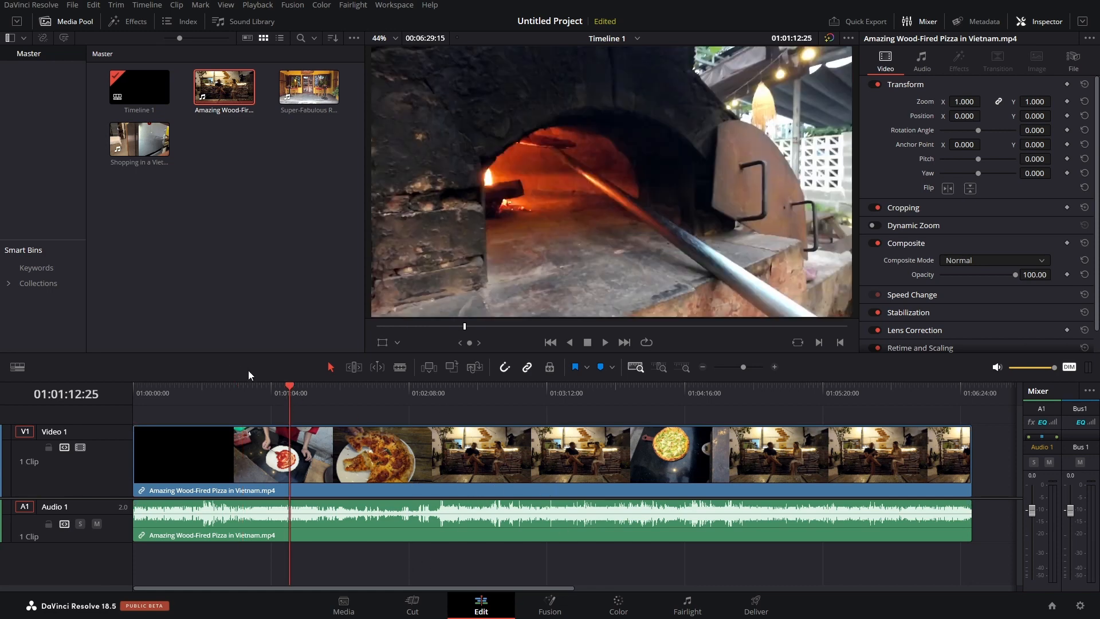
key("ctrl+b")
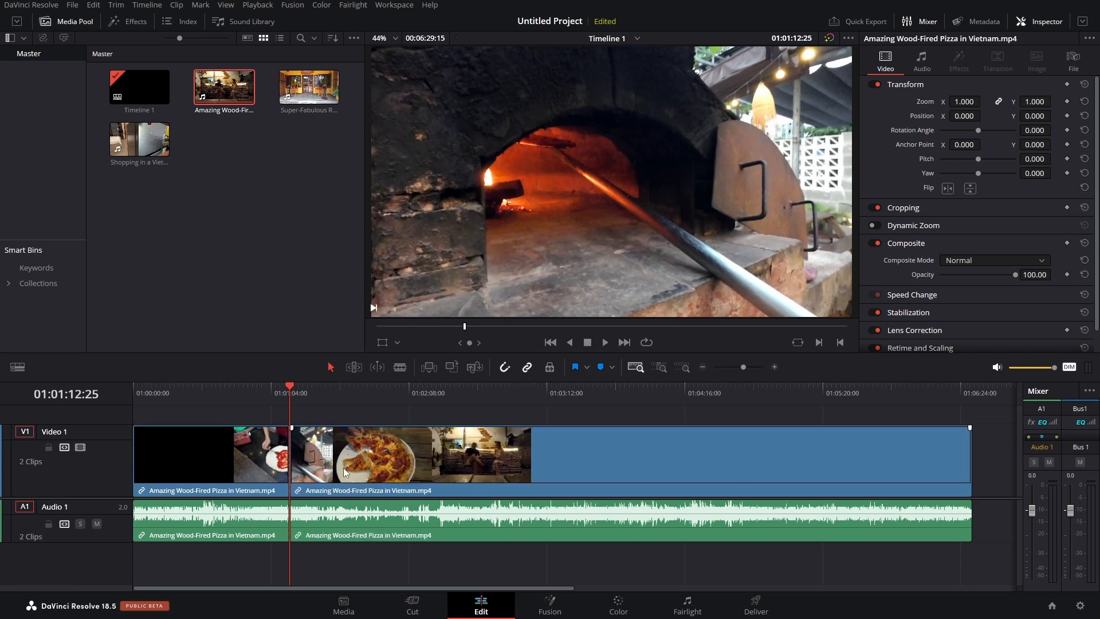
left_click(395, 389)
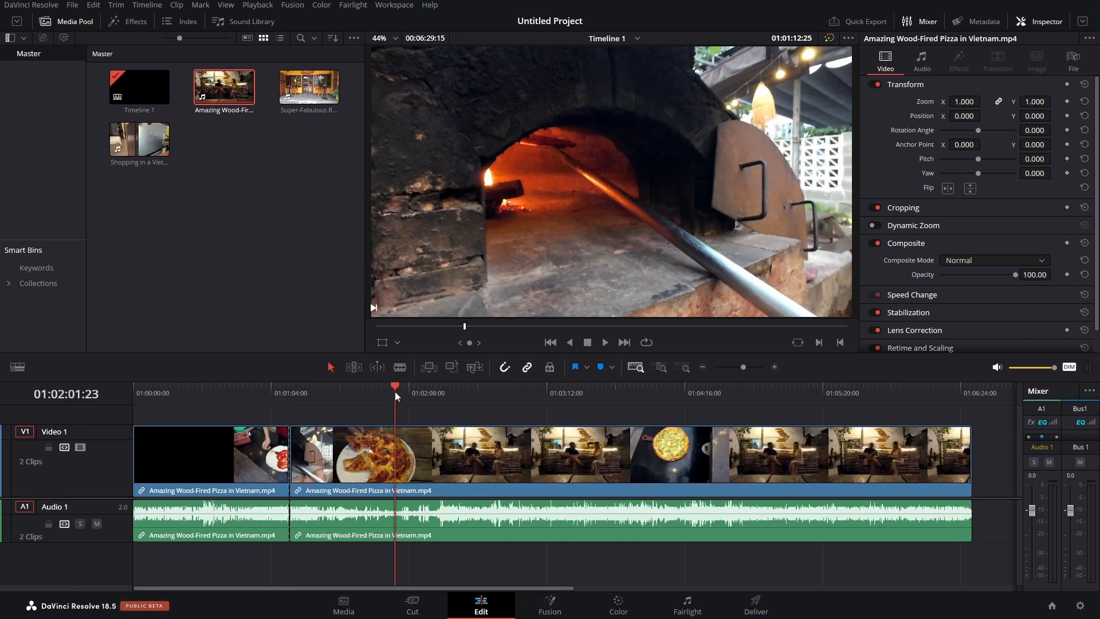
key("ctrl+b")
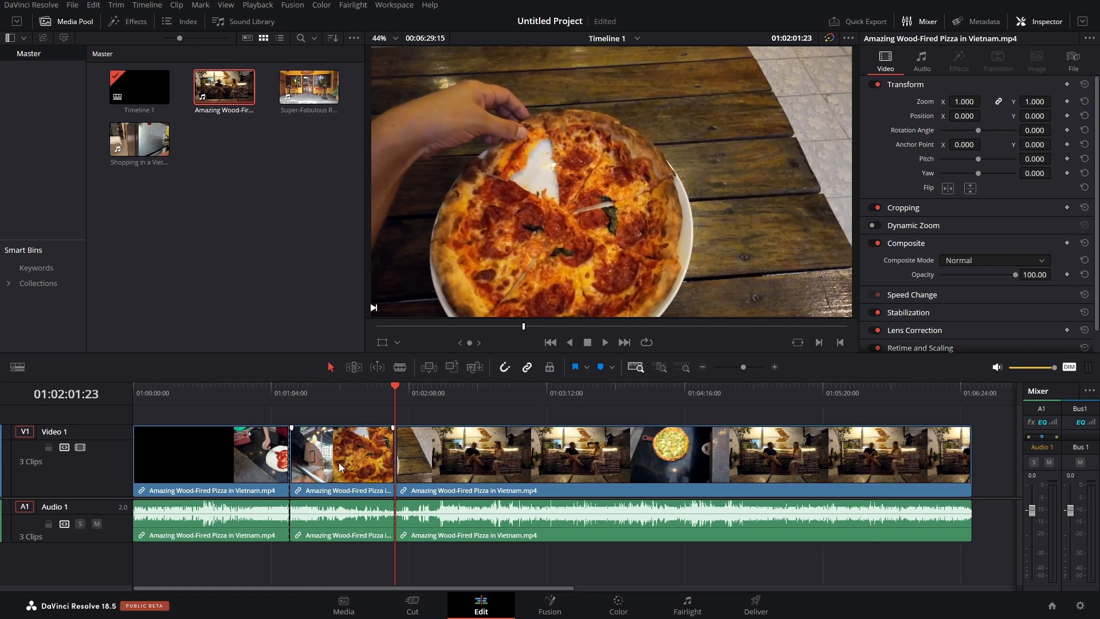
left_click(338, 451)
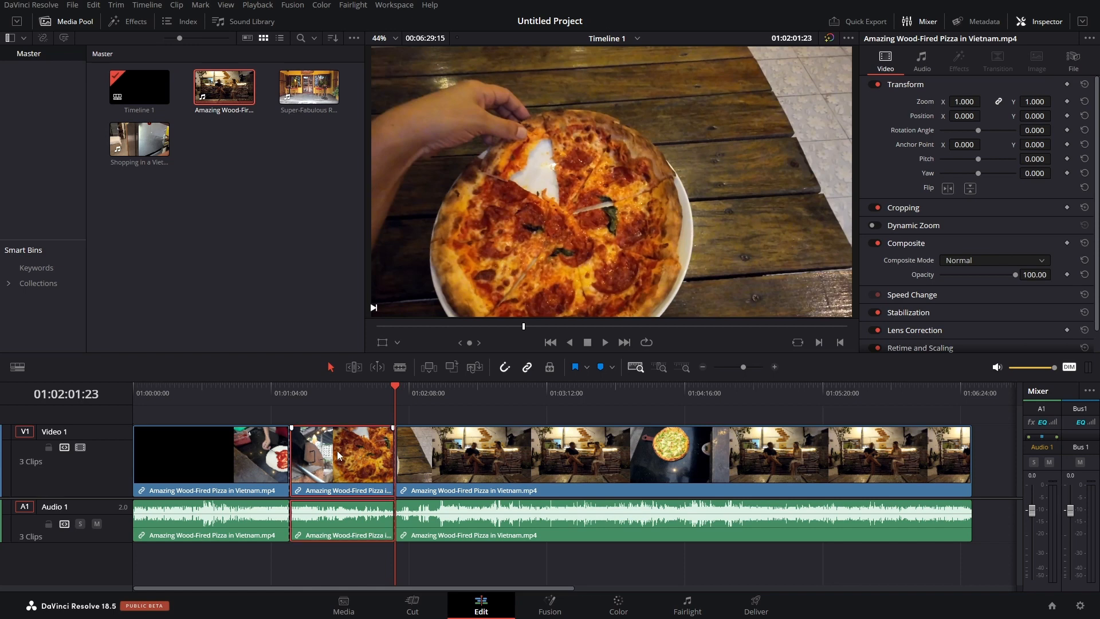
key("BackSpace")
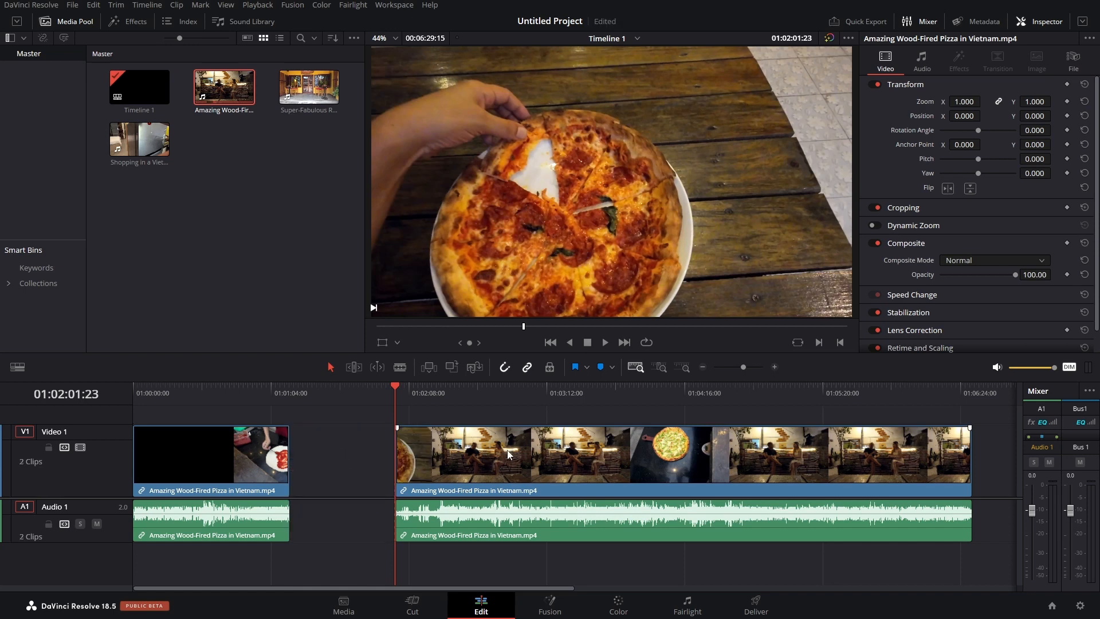
Step: Slide, trim and re-extend the second clip so the timeline reads as one unbroken clip
left_click_drag(508, 455, 504, 453)
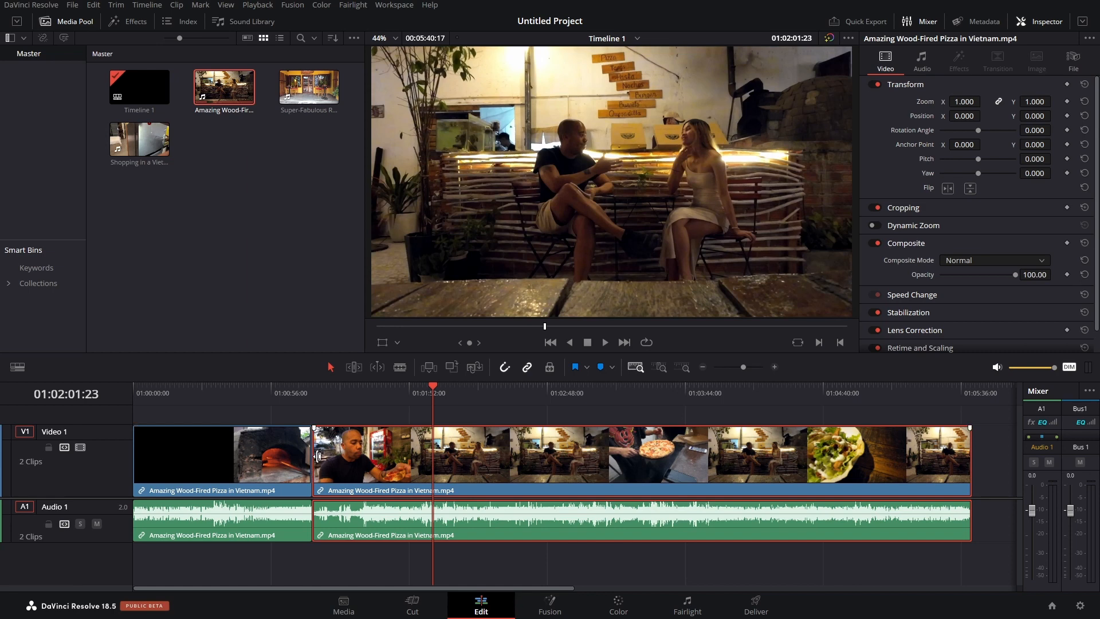
left_click_drag(315, 456, 642, 469)
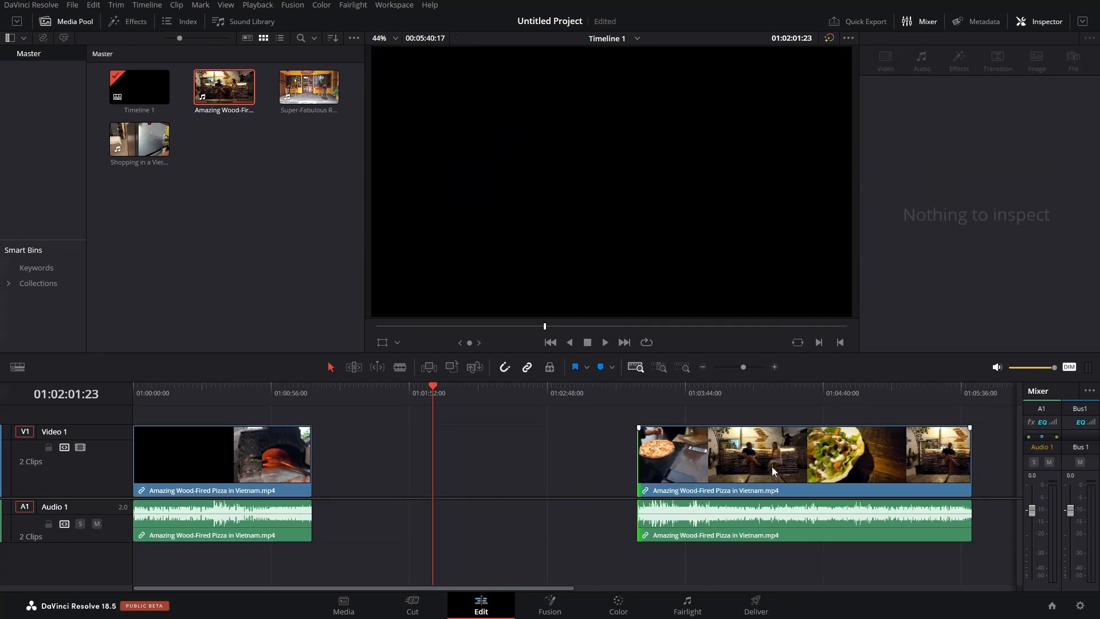
left_click_drag(772, 467, 477, 465)
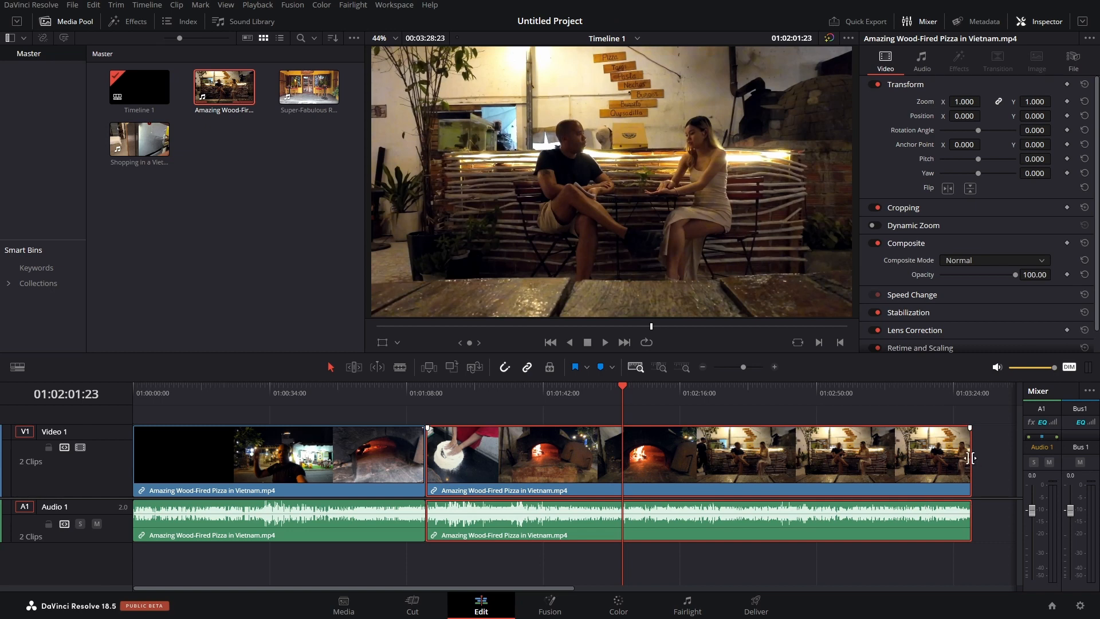
left_click_drag(533, 464, 792, 467)
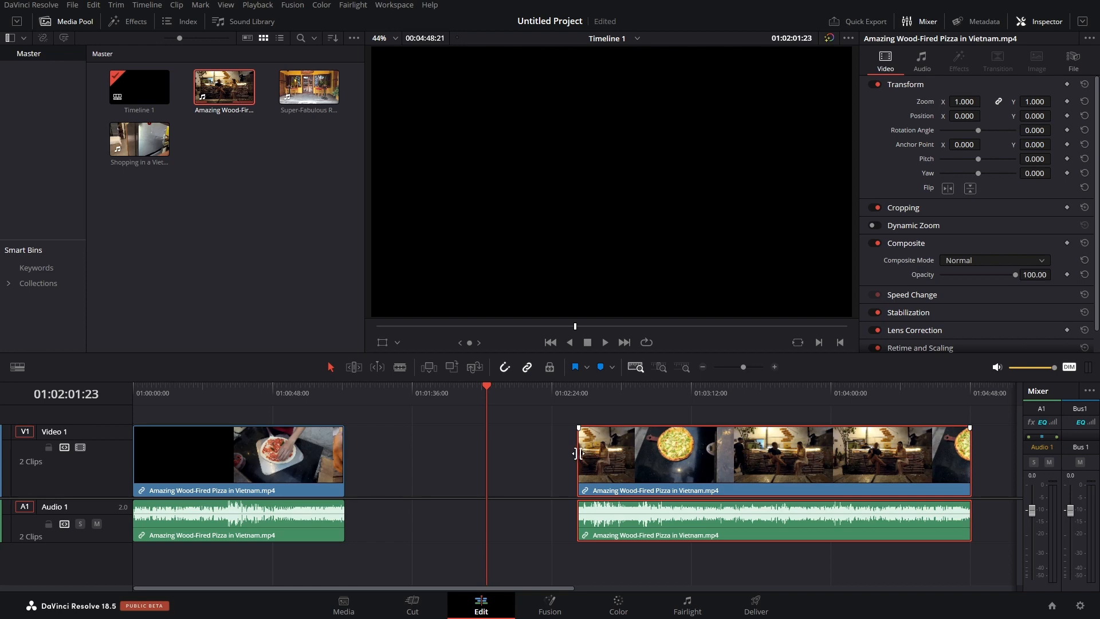
left_click_drag(581, 456, 300, 450)
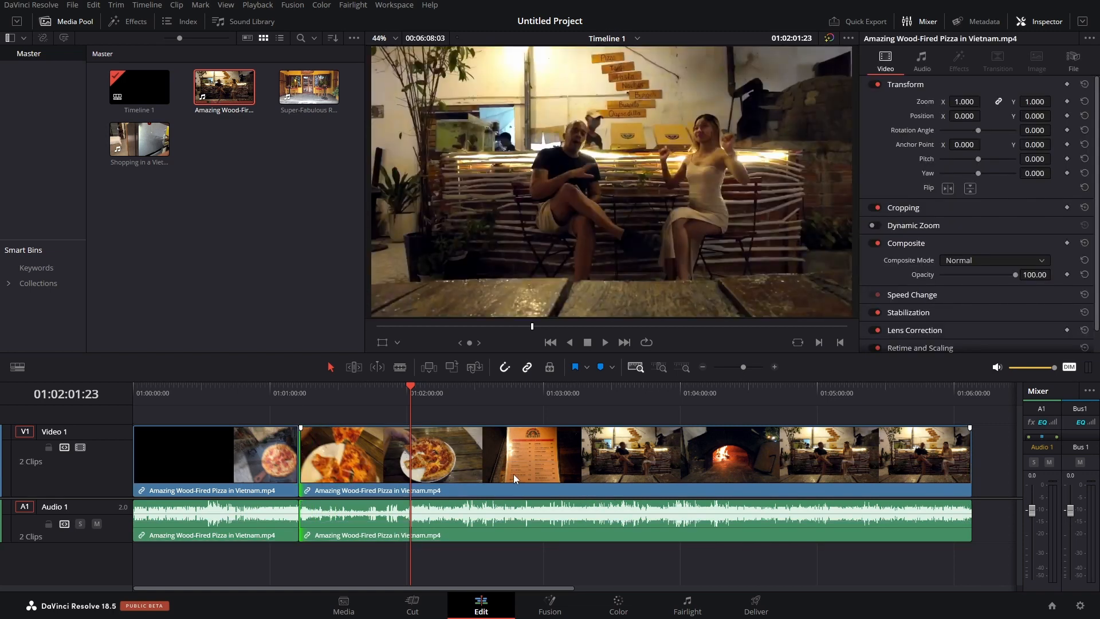
Step: Undo back to one whole clip, then try Detail Zoom, Full Extent Zoom and Custom Zoom around the playhead
key("ctrl+z")
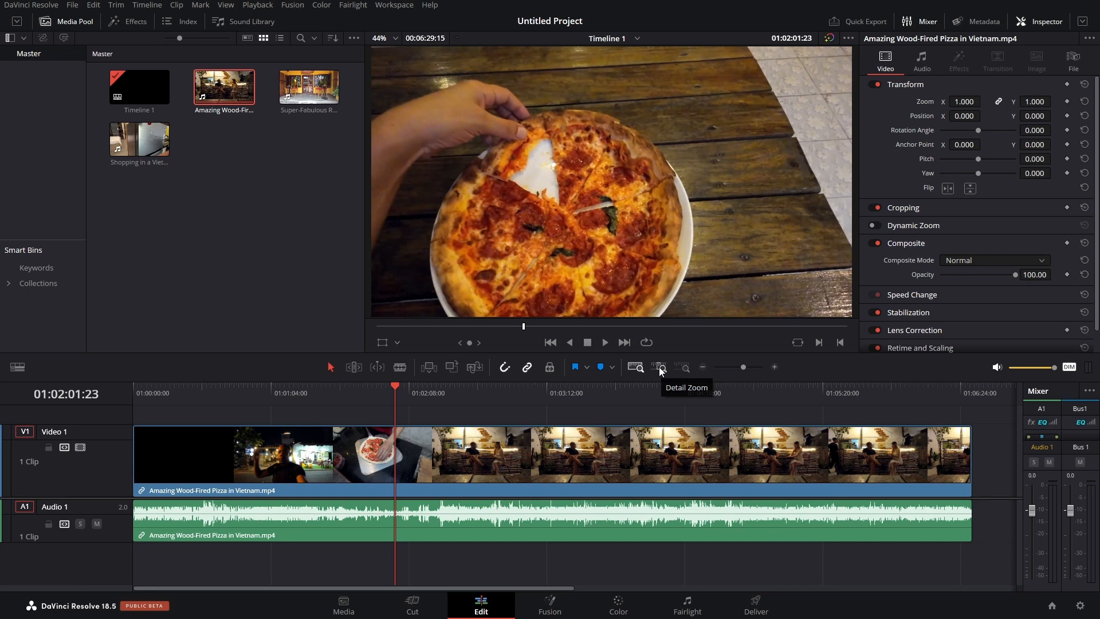
left_click(660, 368)
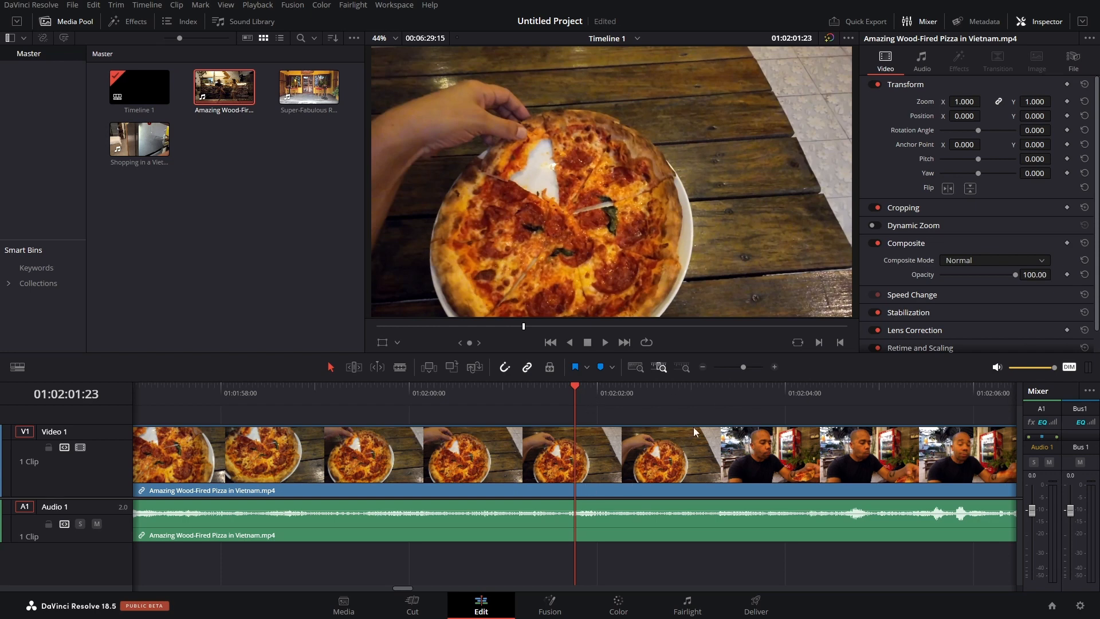
left_click(640, 368)
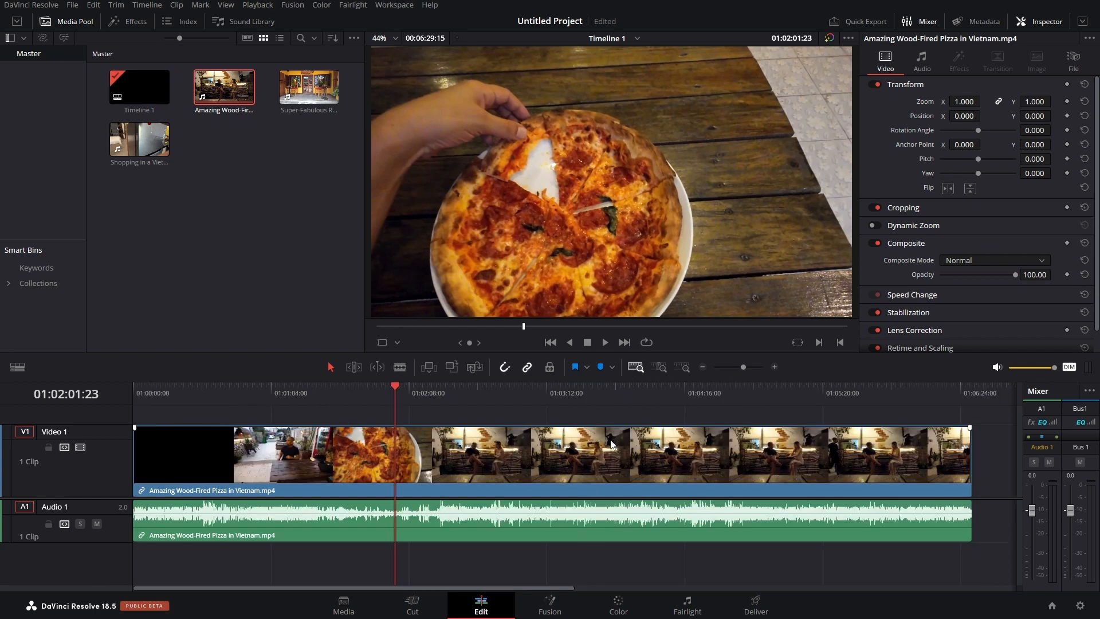
left_click(660, 367)
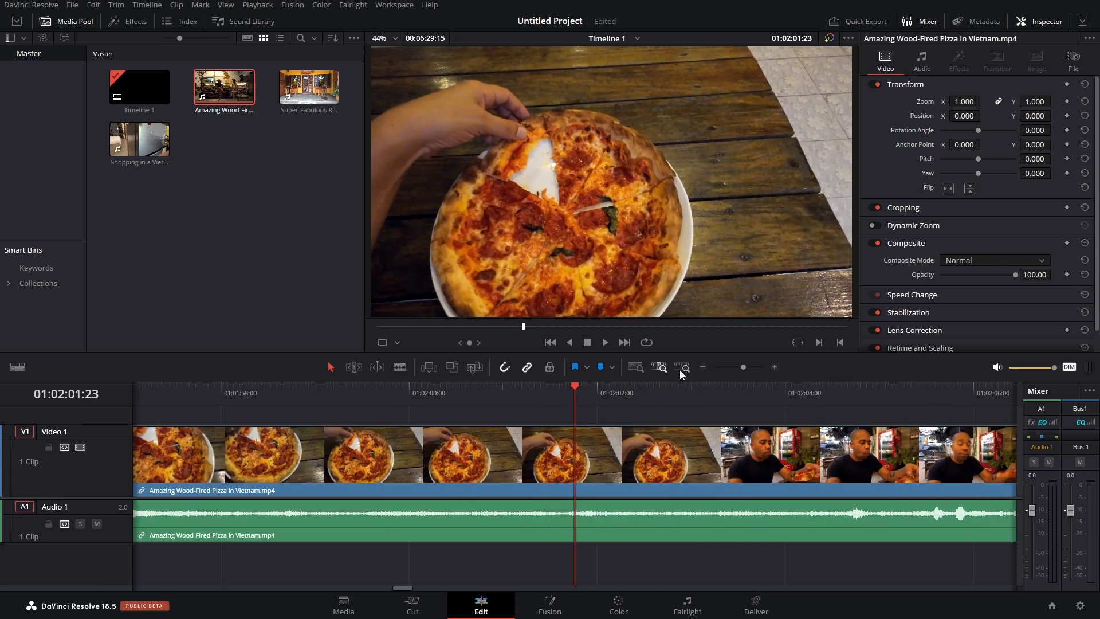
left_click(684, 367)
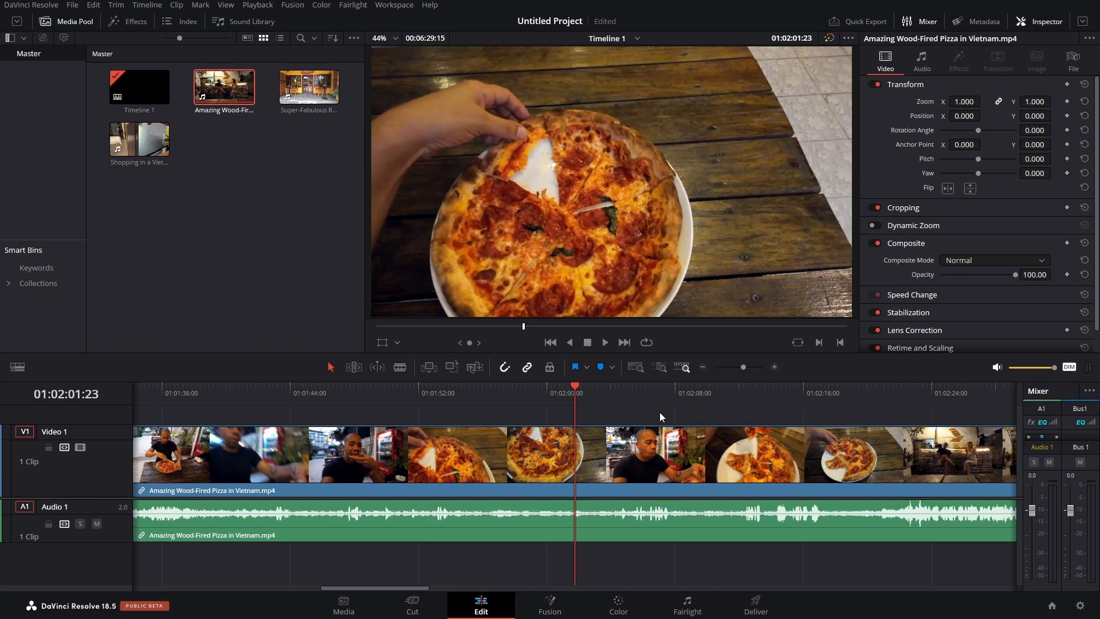
scroll(659, 412, "down", 2)
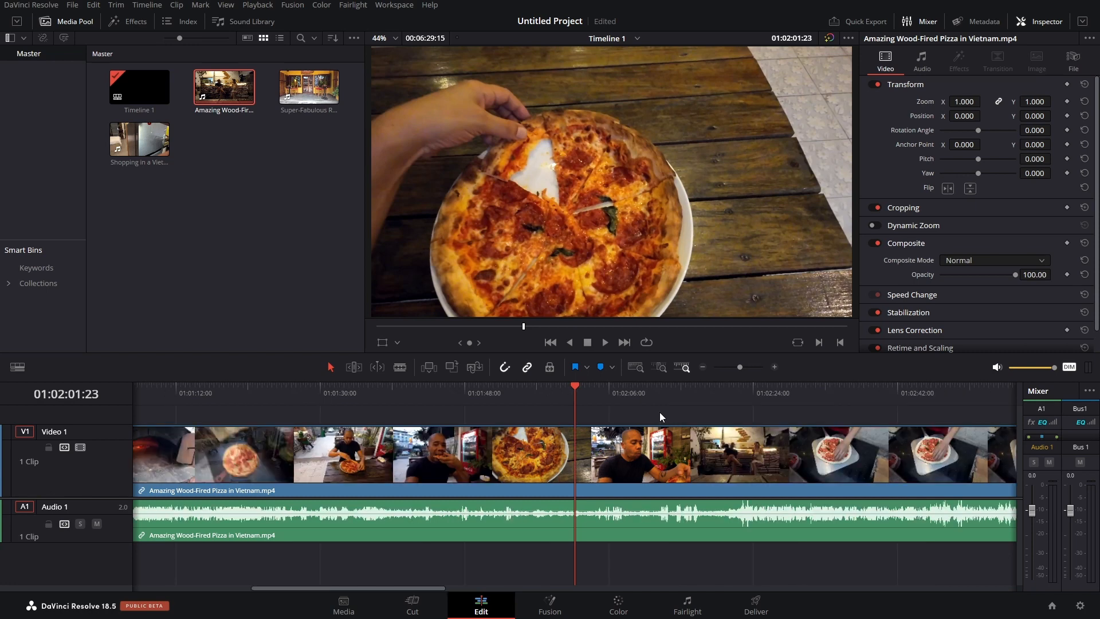
scroll(659, 412, "down", 2)
scroll(658, 412, "down", 2)
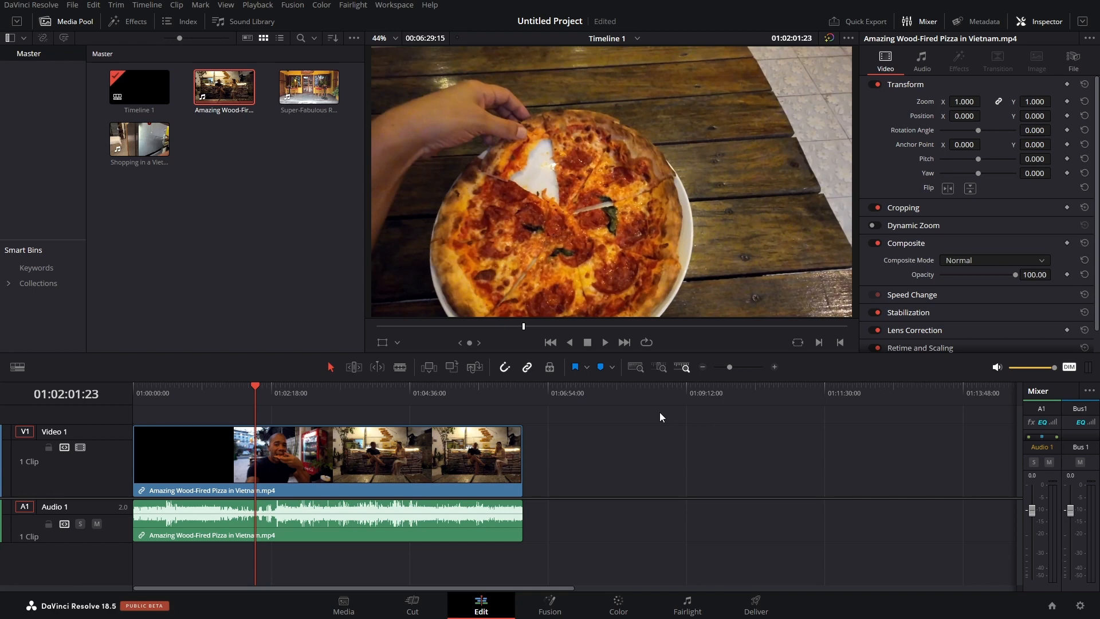
scroll(659, 412, "up", 2)
scroll(659, 413, "up", 2)
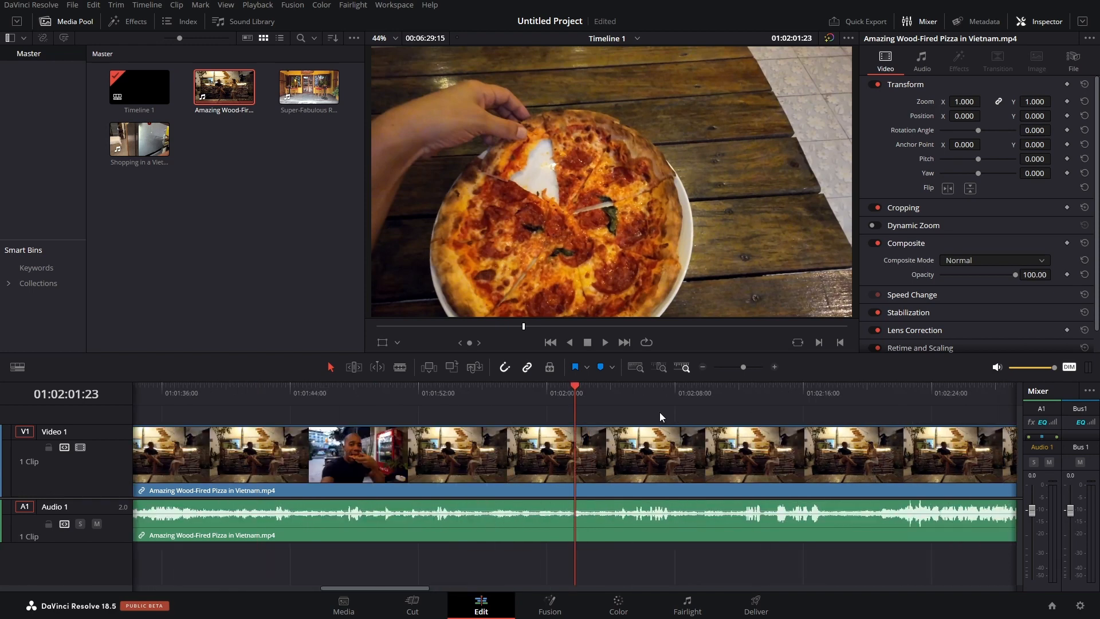
scroll(660, 413, "up", 1)
scroll(659, 413, "up", 1)
scroll(659, 417, "down", 1)
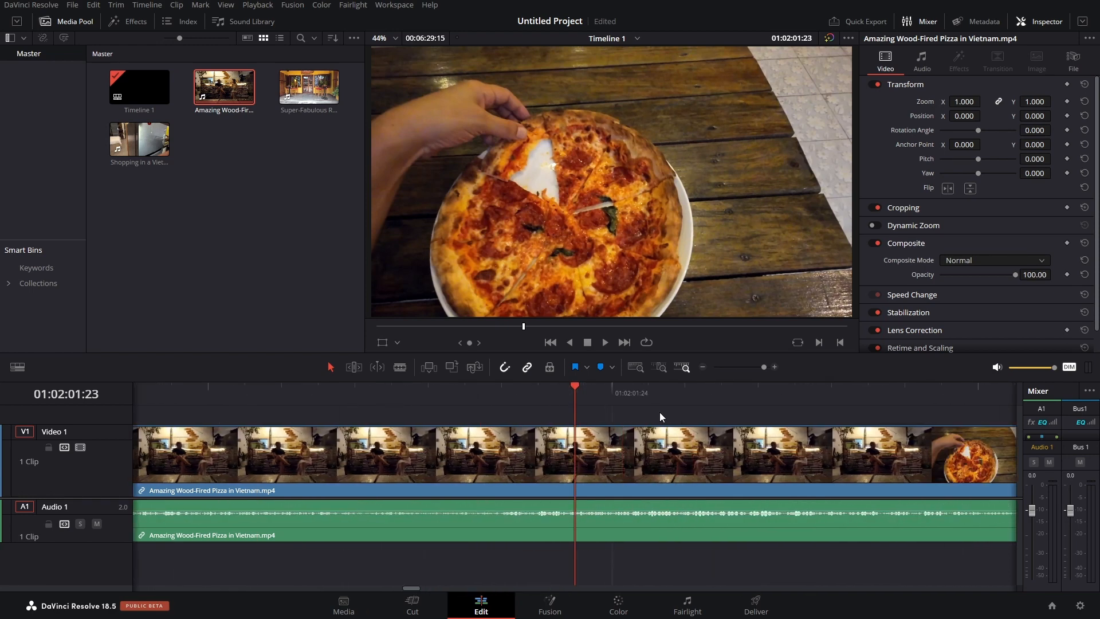
scroll(659, 417, "down", 1)
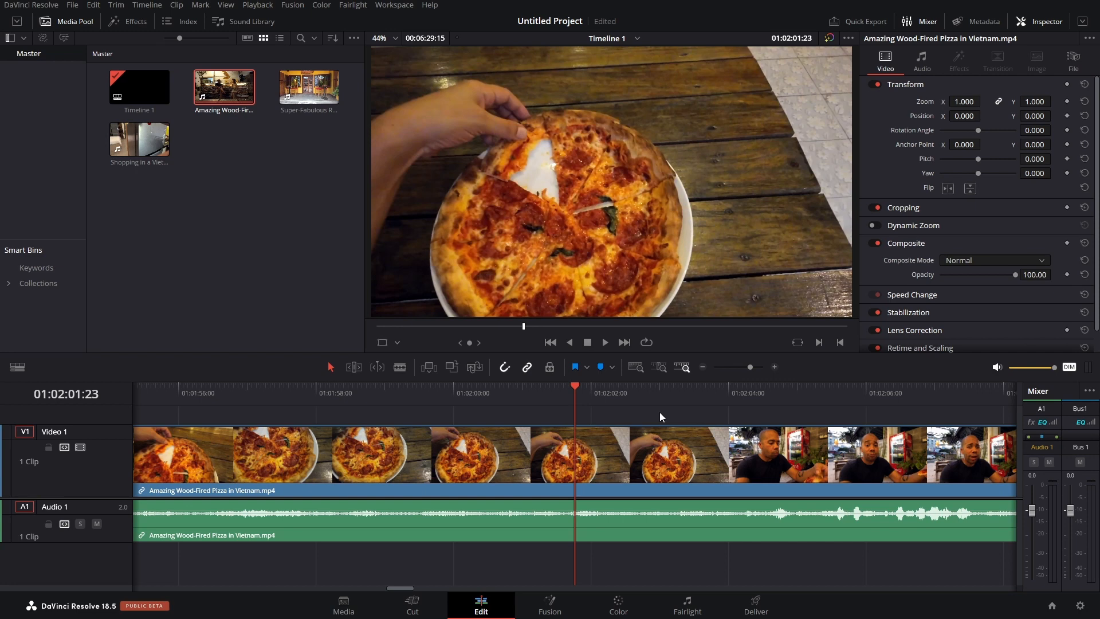
Step: Zoom to fit the entire pizza clip with Shift+Z after Alt+wheel zooming
key("shift+z")
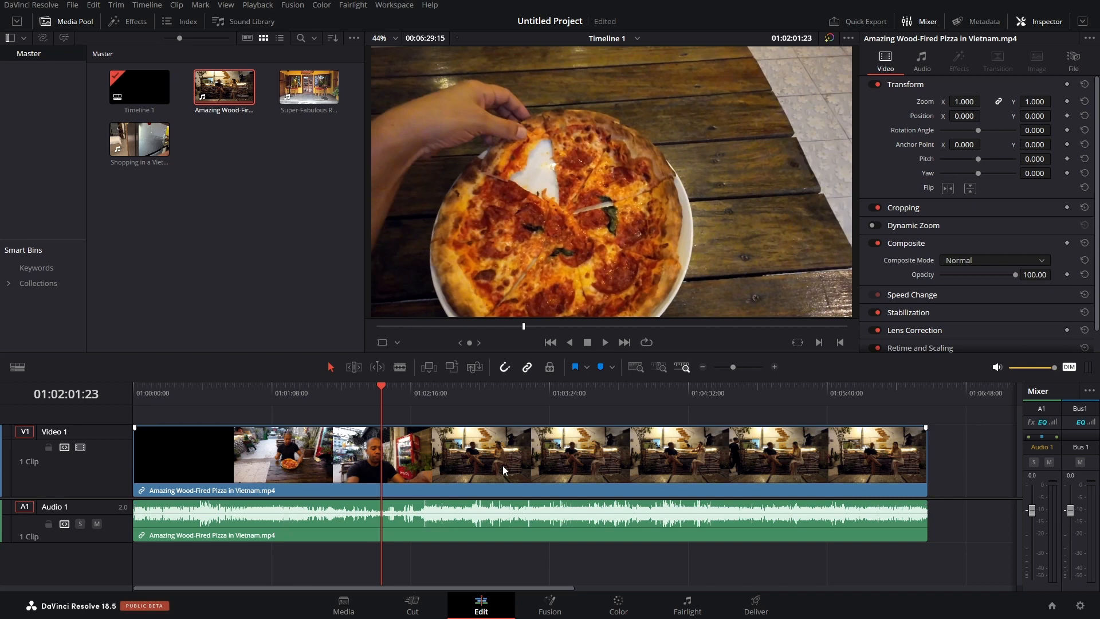
scroll(542, 459, "up", 2)
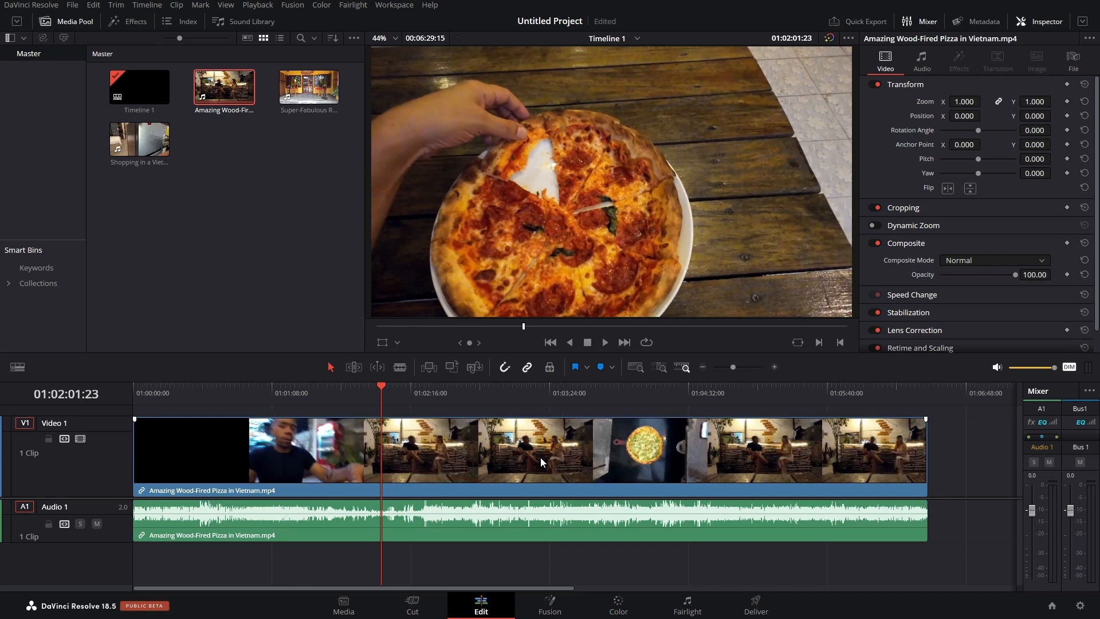
scroll(538, 458, "down", 2)
scroll(539, 459, "down", 2)
scroll(538, 461, "down", 2)
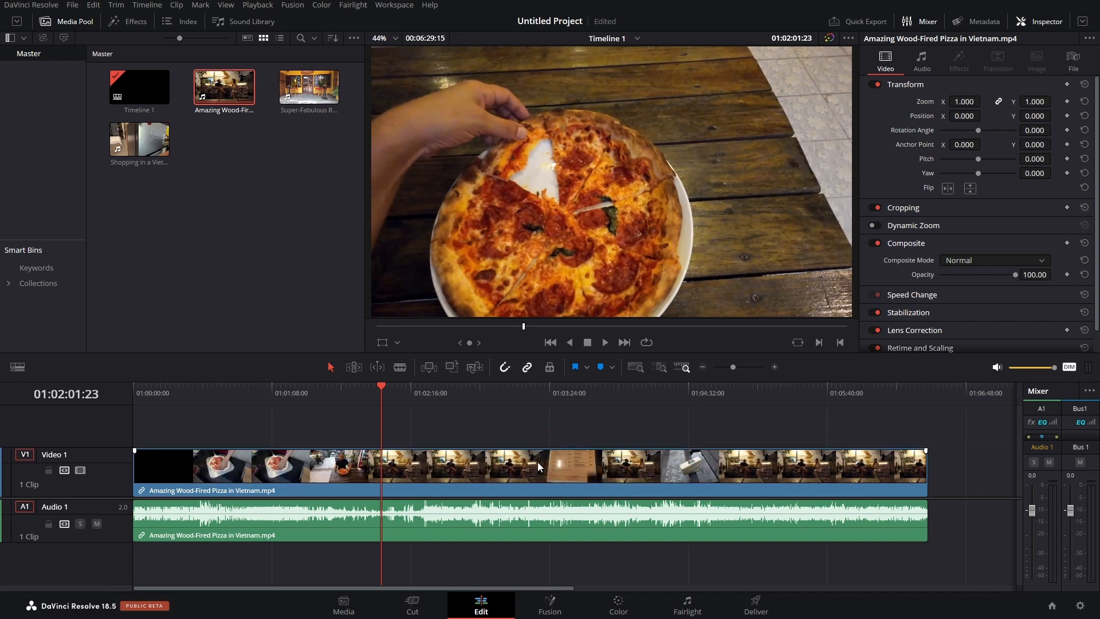
scroll(536, 461, "down", 2)
scroll(536, 462, "up", 4)
scroll(536, 461, "up", 3)
scroll(537, 460, "up", 1)
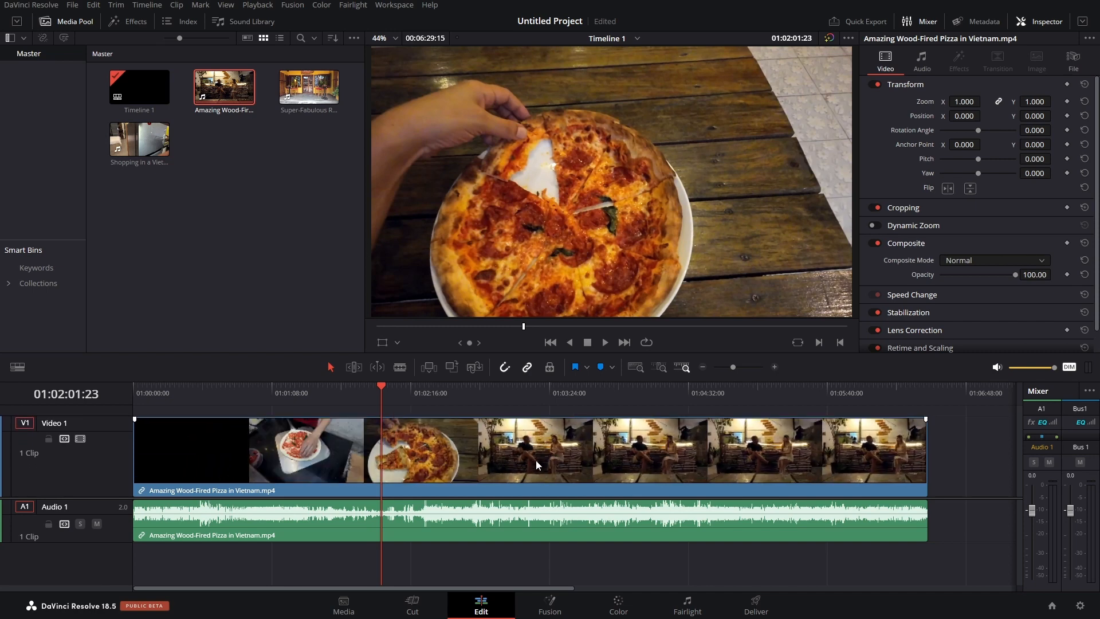
scroll(535, 460, "down", 1)
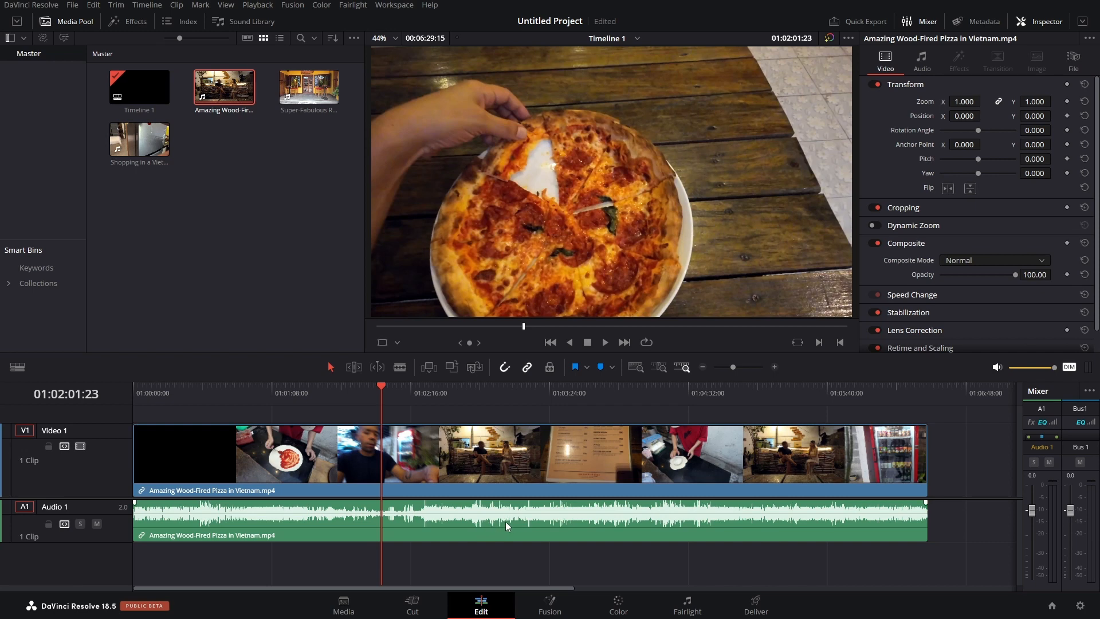
scroll(501, 522, "up", 1)
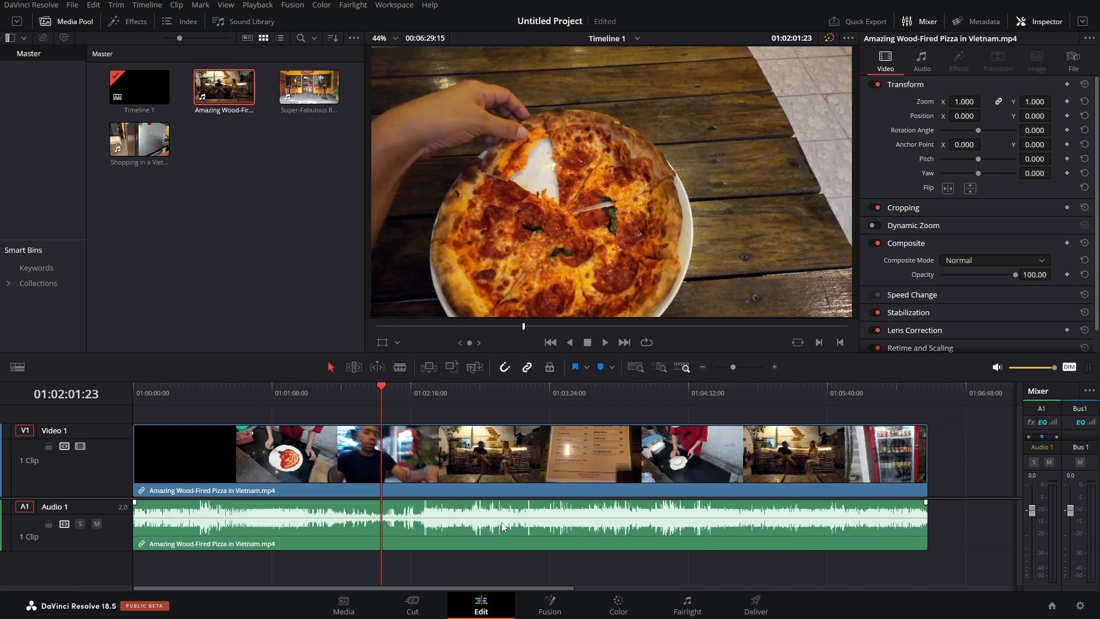
scroll(501, 523, "up", 1)
scroll(501, 524, "up", 2)
scroll(499, 530, "up", 2)
scroll(500, 535, "down", 1)
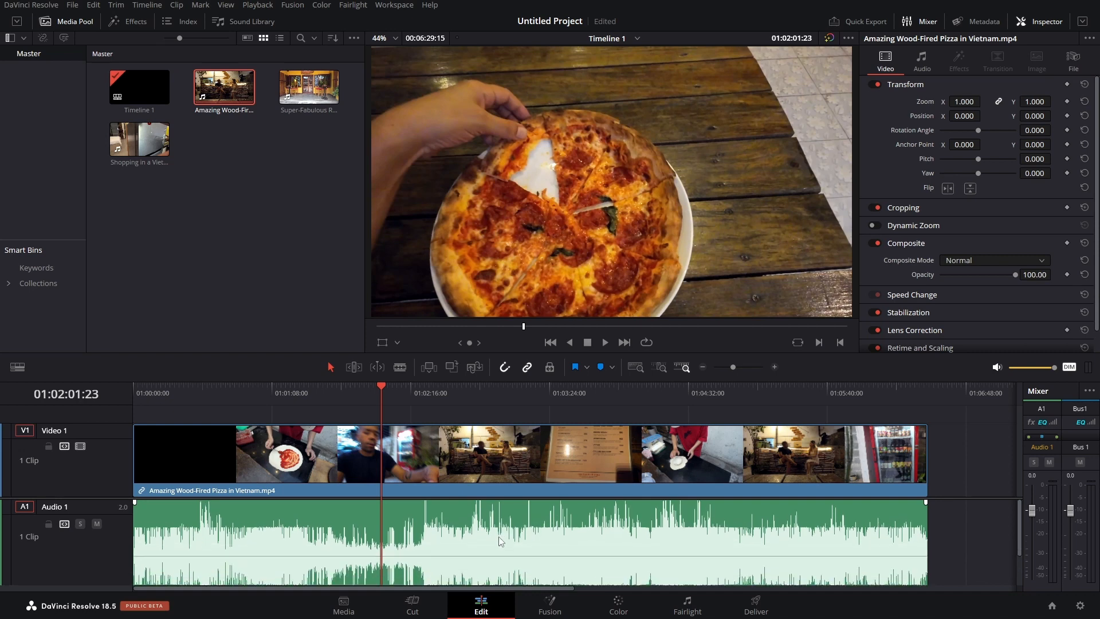
scroll(500, 536, "down", 1)
scroll(500, 537, "down", 1)
scroll(501, 538, "down", 1)
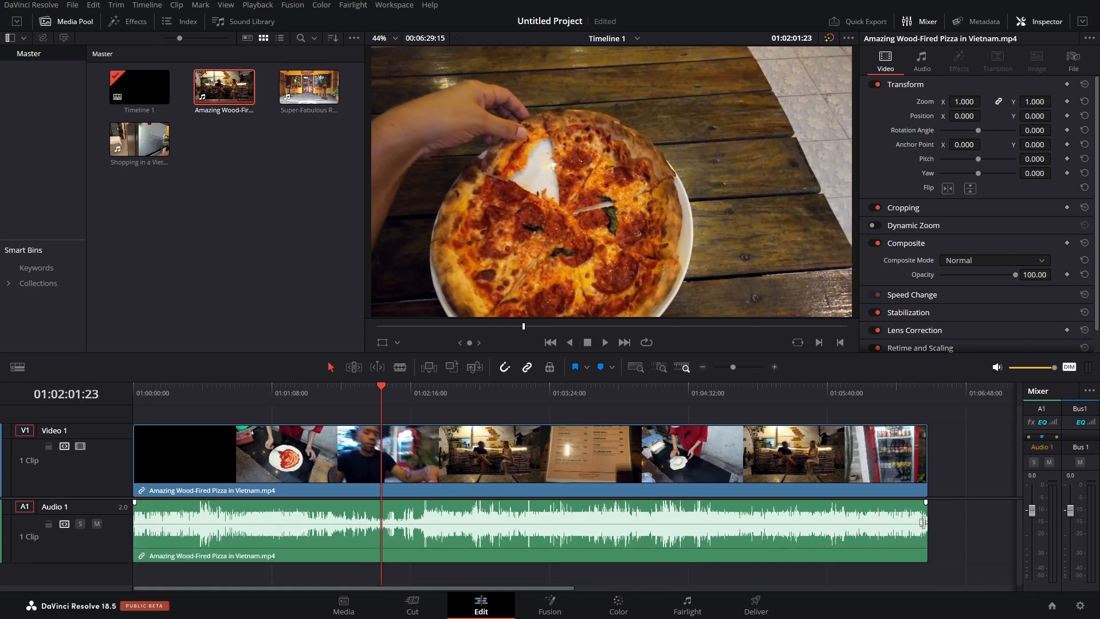